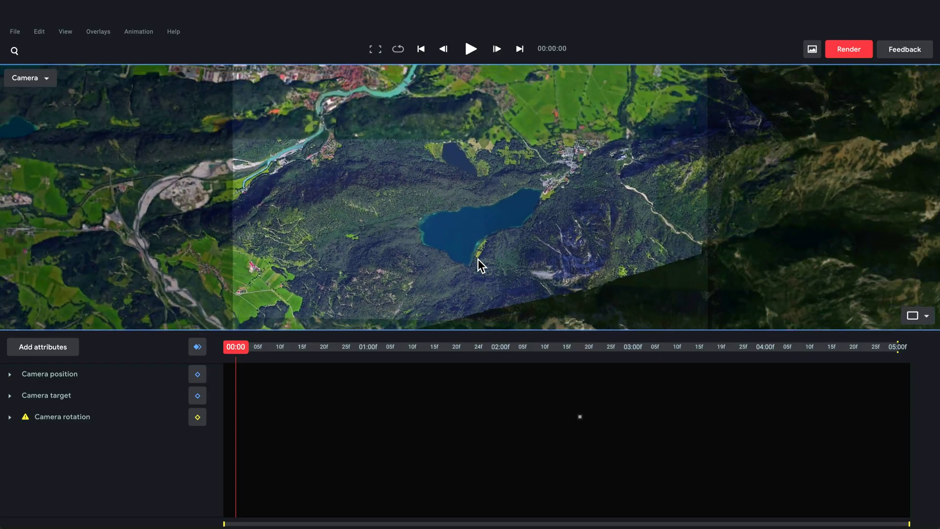
Zoom out from the valley to the wide Alps, then zoom back in over the snowy peaks
scroll(415, 237, up, 10)
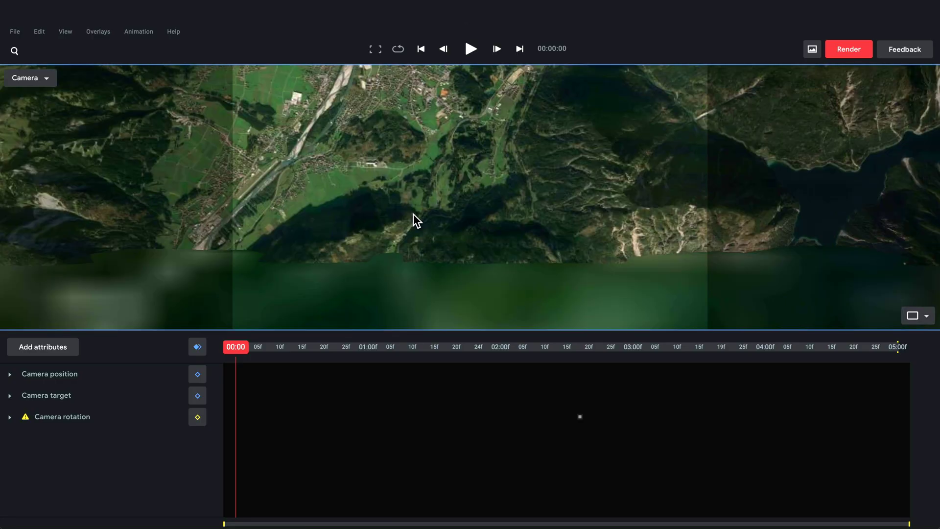
scroll(412, 226, down, 10)
scroll(447, 143, up, 5)
scroll(442, 175, up, 5)
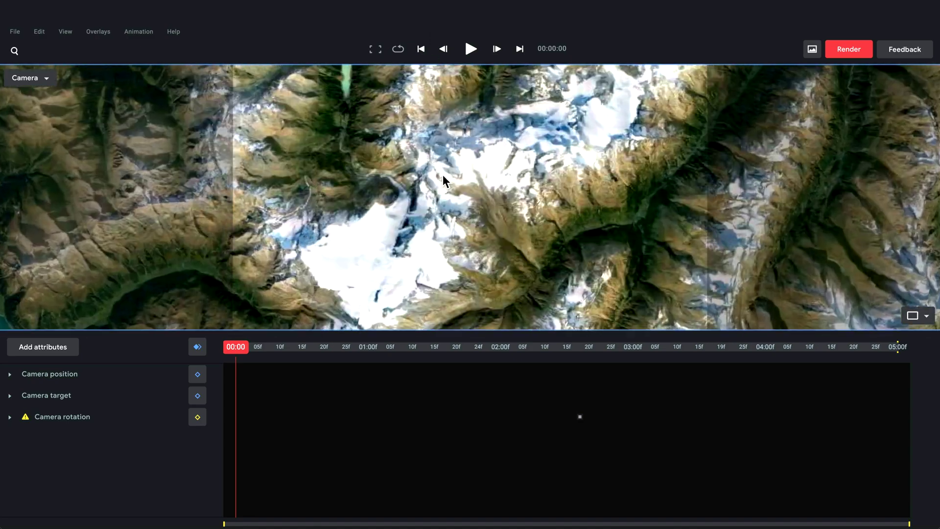
Tilt to an oblique 3D view near the glacier and make the snowy peak the camera target
drag(442, 174, 422, 93)
scroll(501, 189, up, 8)
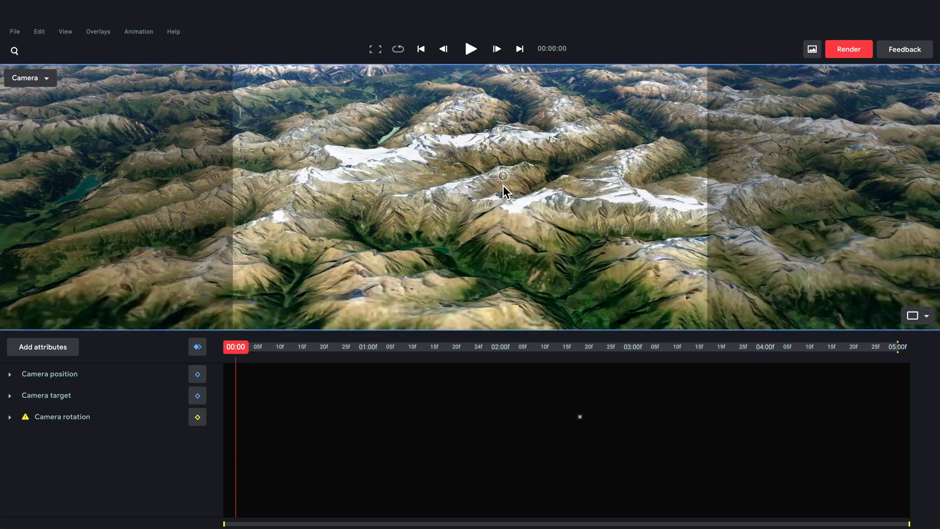
drag(495, 184, 454, 226)
right_click(453, 226)
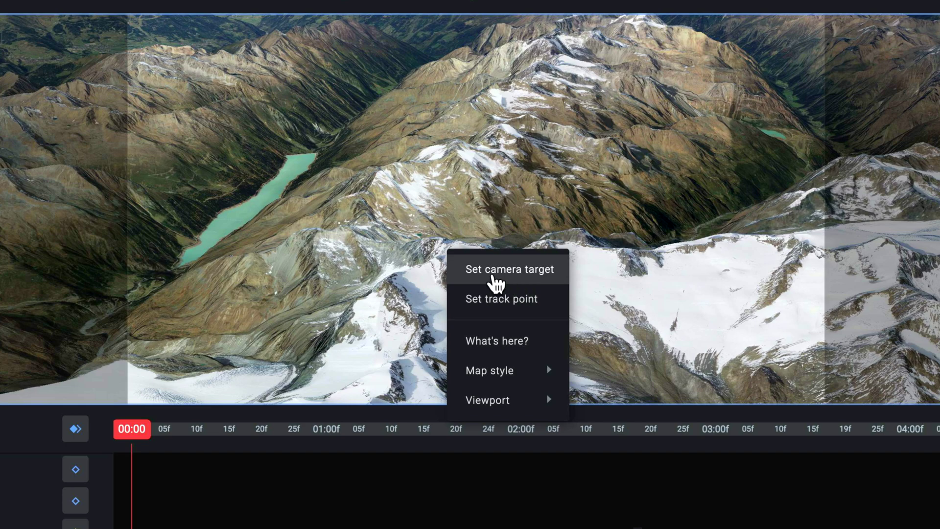
click(494, 278)
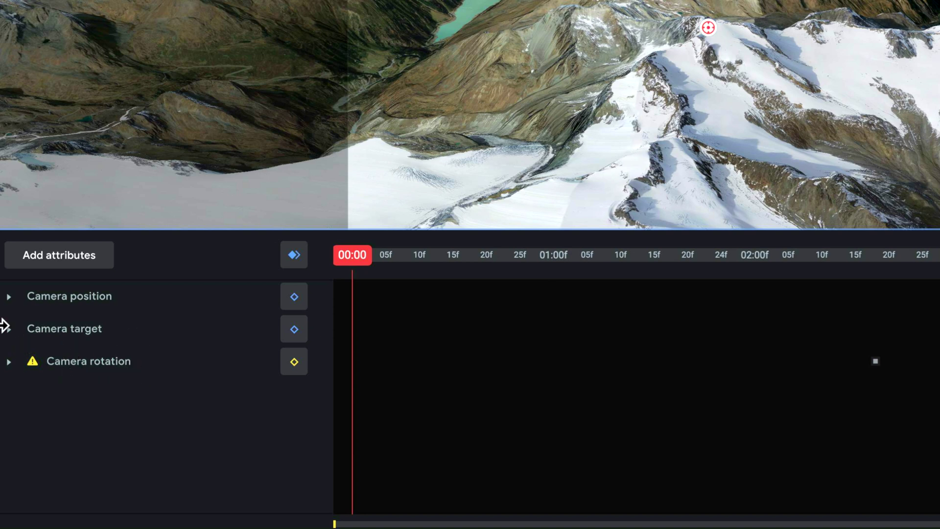
Keyframe higher longitude and latitude values at 00:05, then play the camera move from the start
click(22, 306)
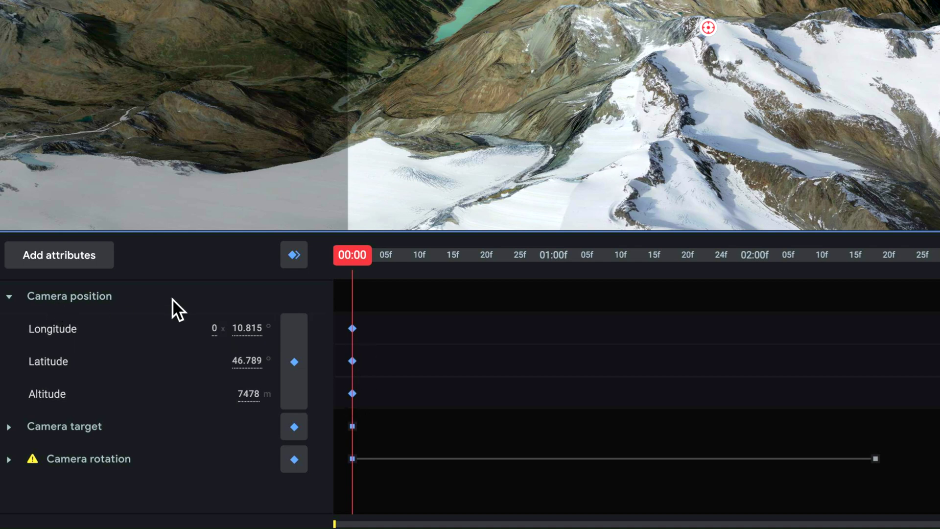
drag(375, 260, 911, 345)
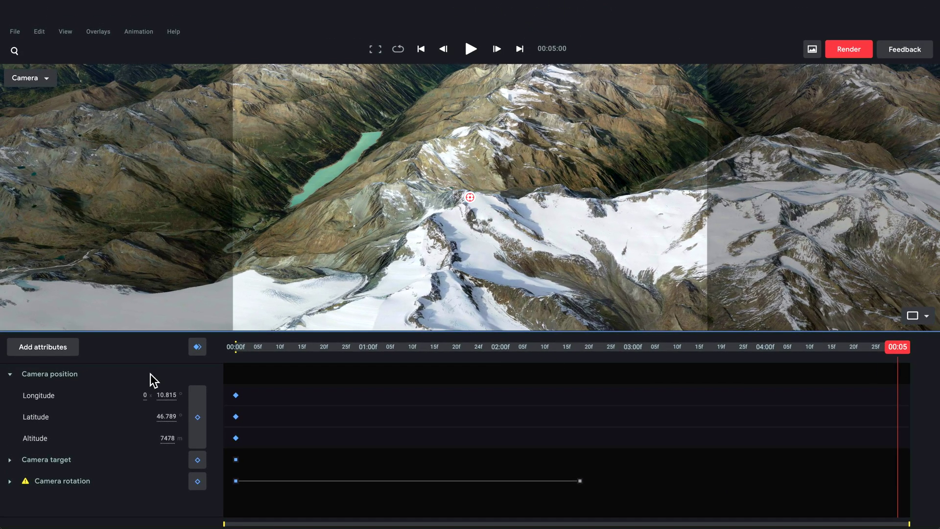
drag(174, 399, 178, 396)
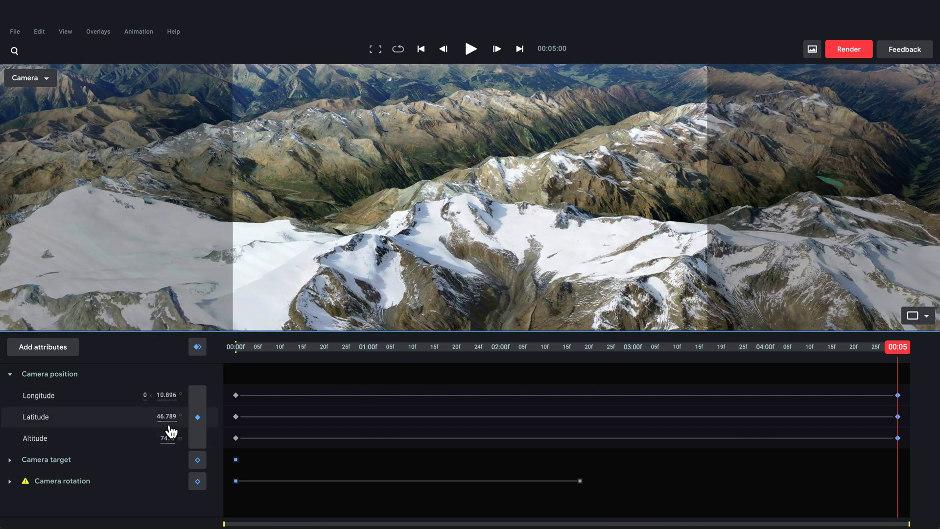
drag(169, 428, 275, 426)
click(232, 354)
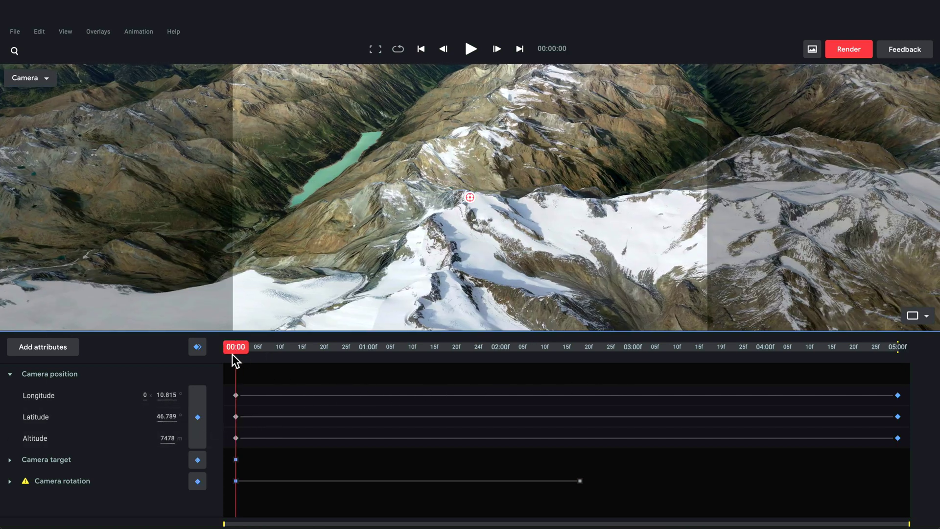
key(space)
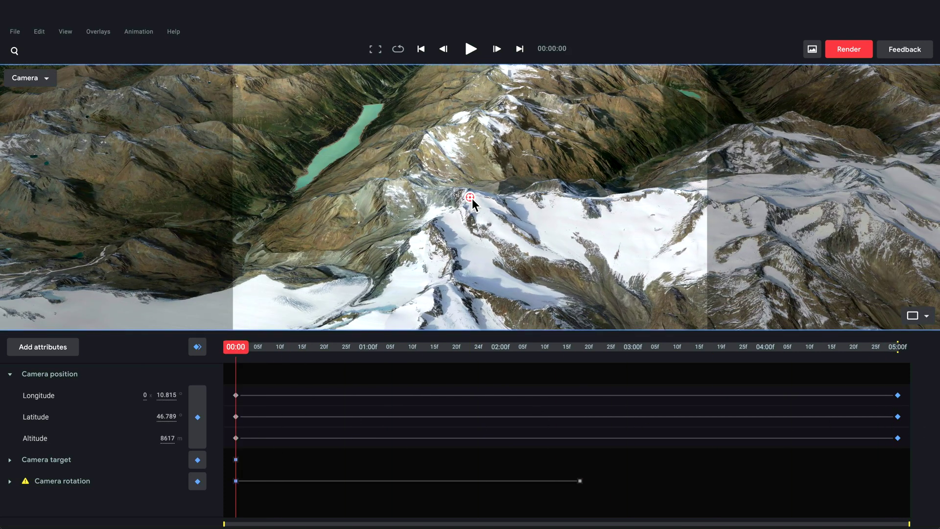
Show the Track points list from the View menu and move its panel off the edge
click(40, 32)
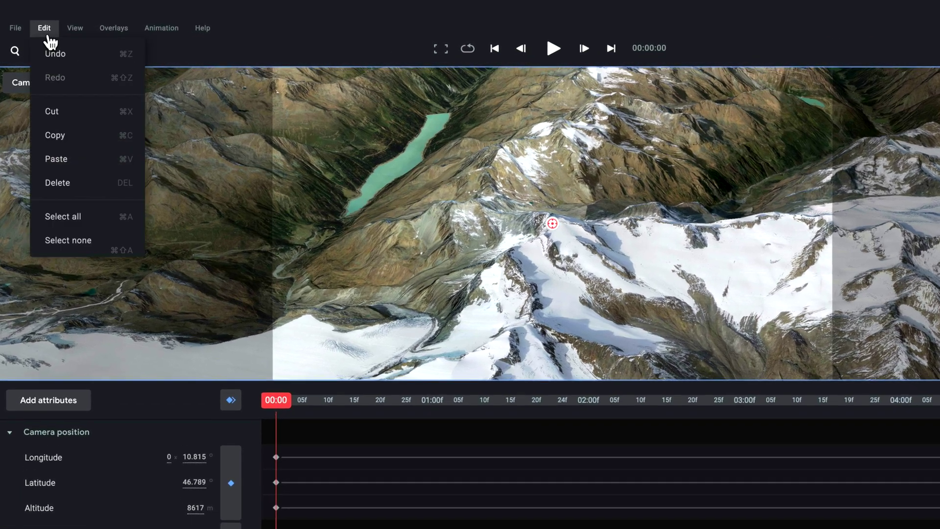
click(69, 33)
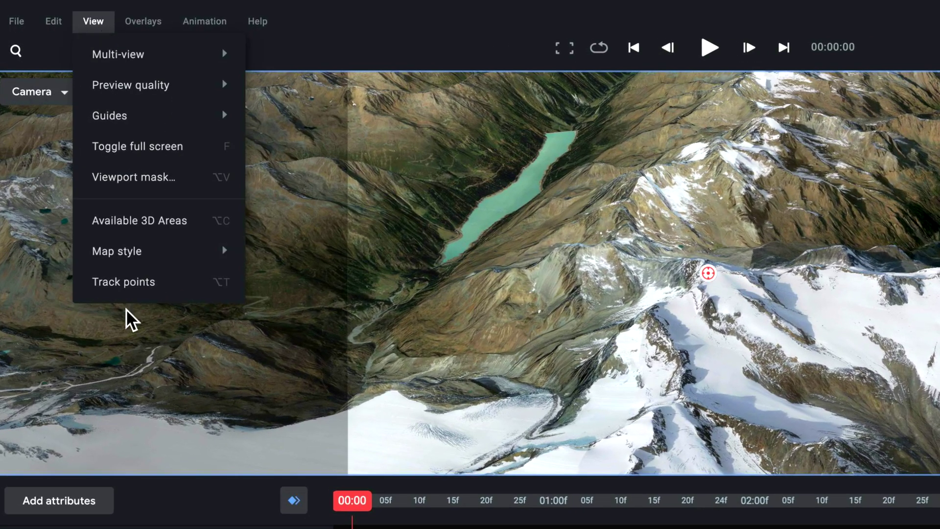
click(126, 292)
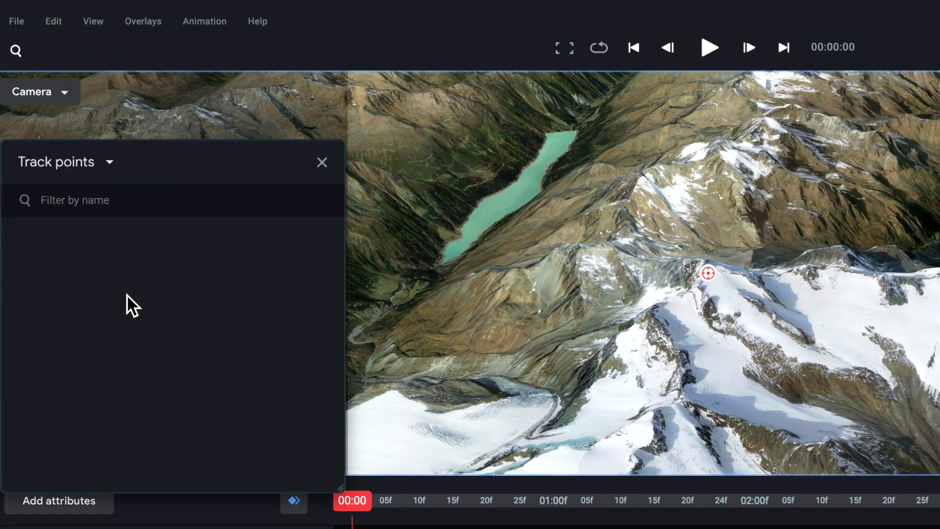
drag(166, 153, 280, 134)
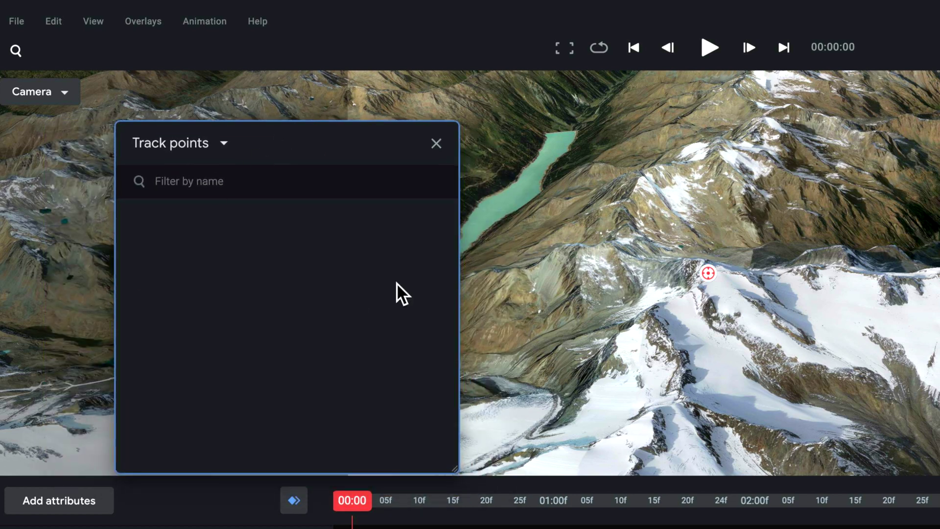
Add Track Point 1 on the snowy peak at the camera target
right_click(709, 275)
click(767, 324)
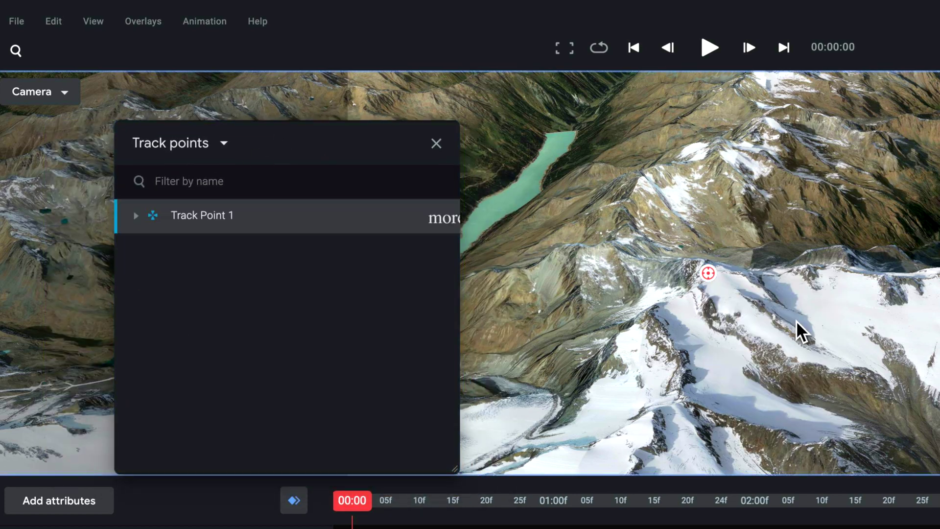
scroll(794, 318, up, 2)
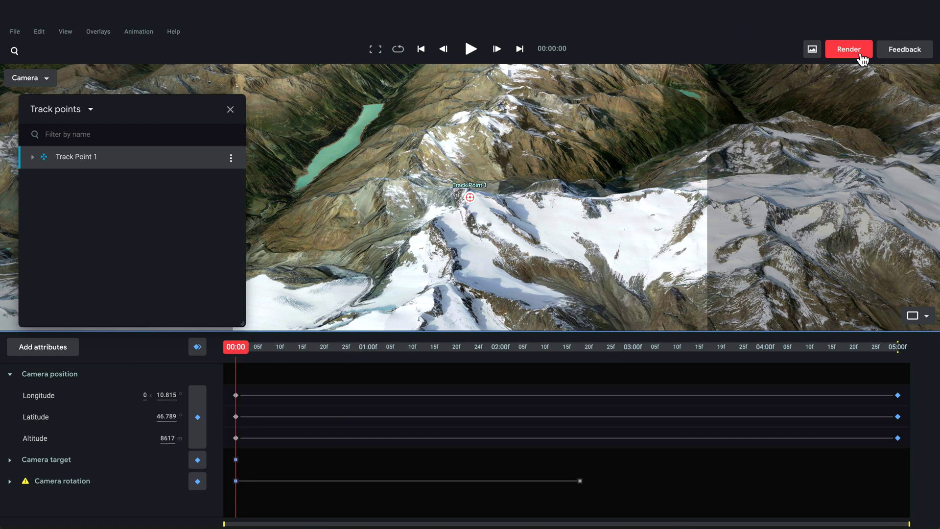
click(849, 49)
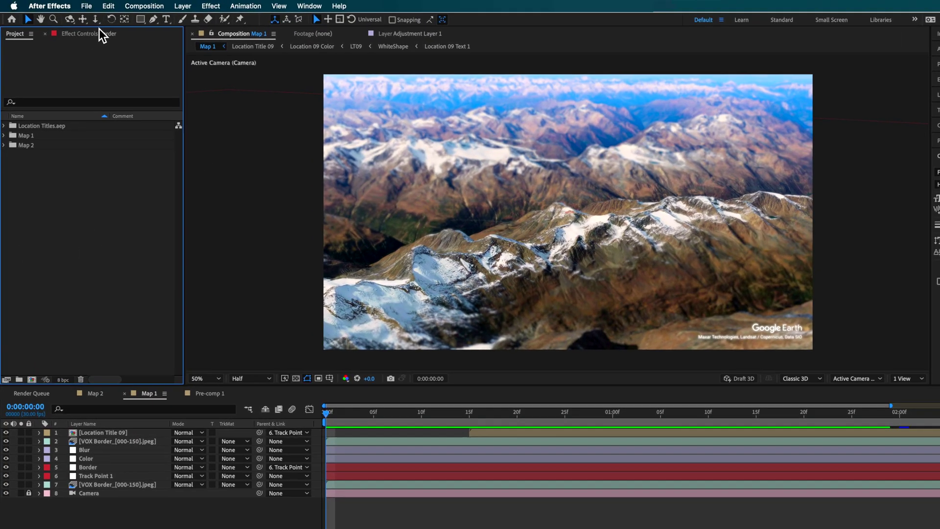
Run the VOX Border.jsx script through File > Scripts > Run Script File
click(79, 6)
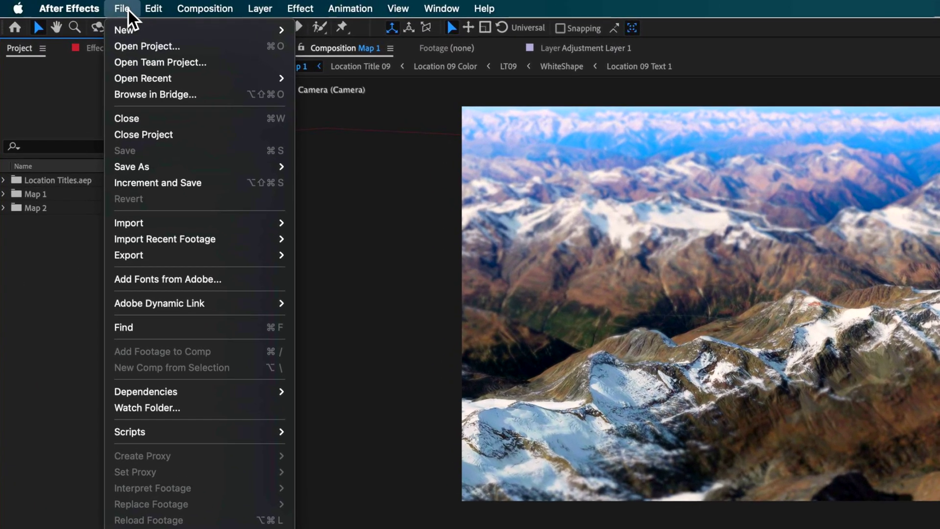
mouse_move(196, 432)
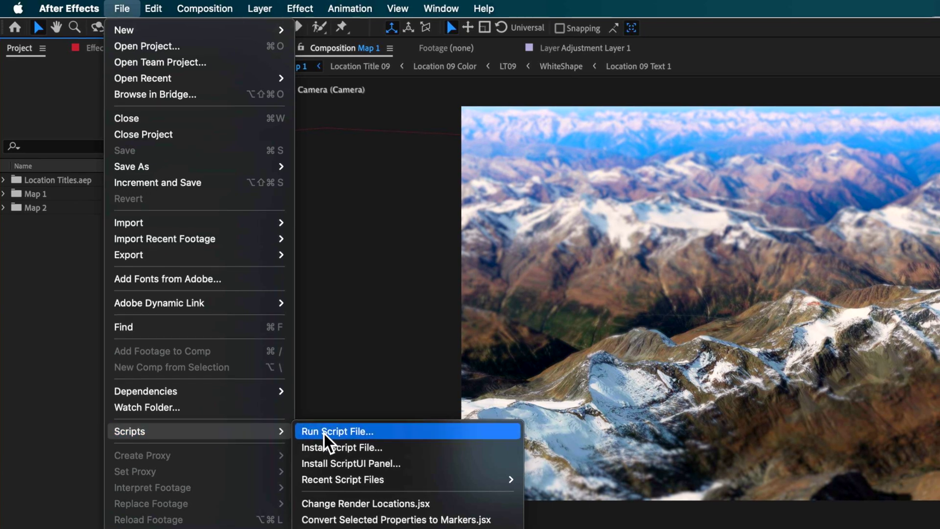
click(322, 433)
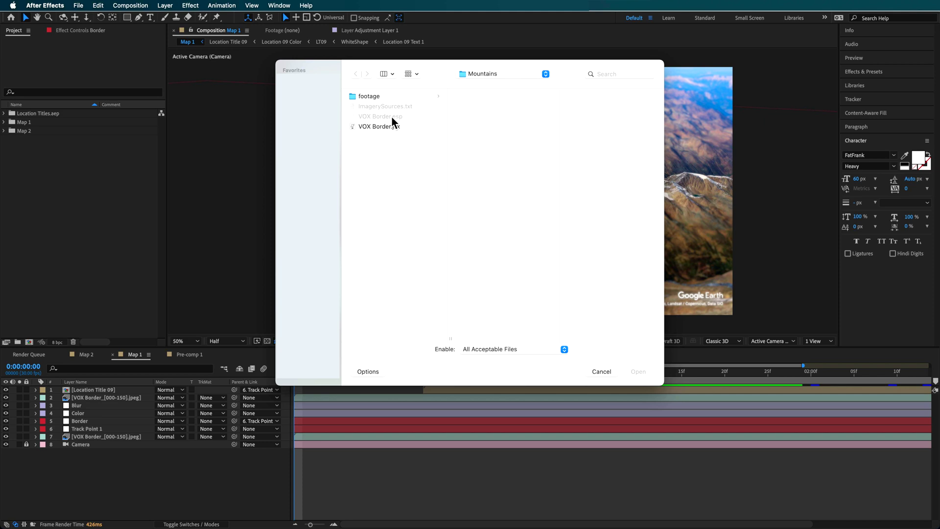
click(380, 127)
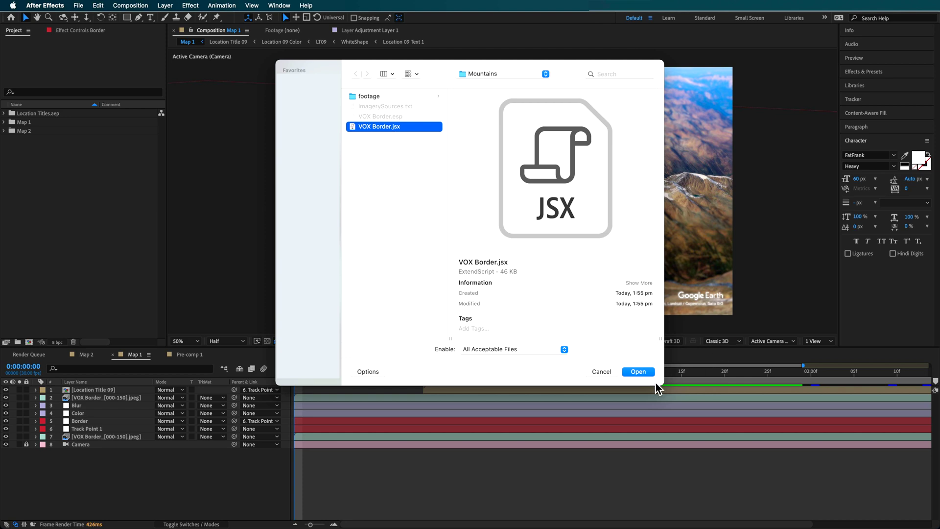
click(638, 371)
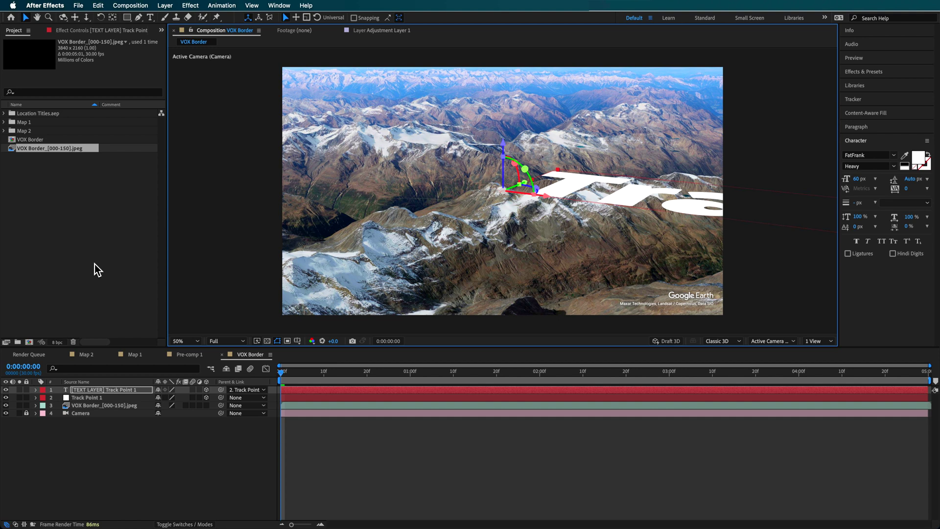
Scrub the flyover around 4 seconds to check the 3D text over the terrain
click(80, 398)
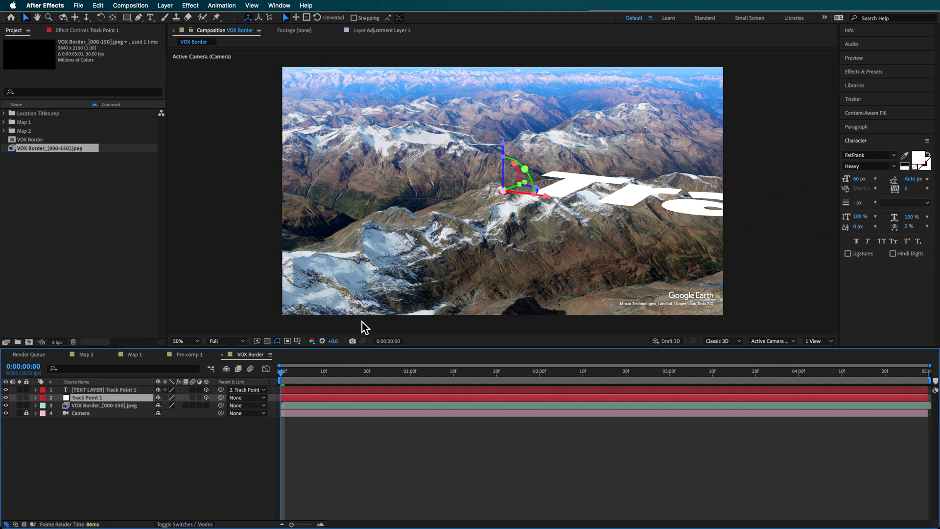
click(584, 196)
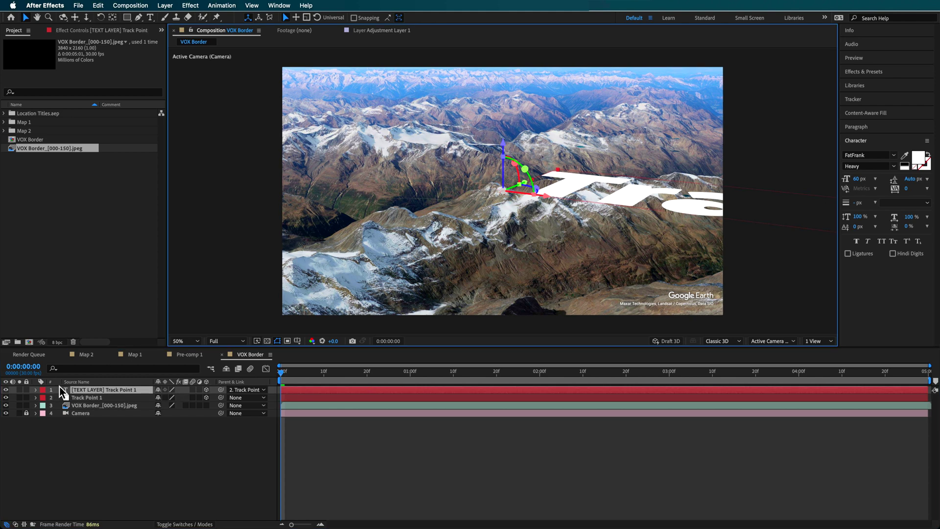
click(395, 449)
drag(281, 372, 186, 377)
drag(749, 371, 99, 458)
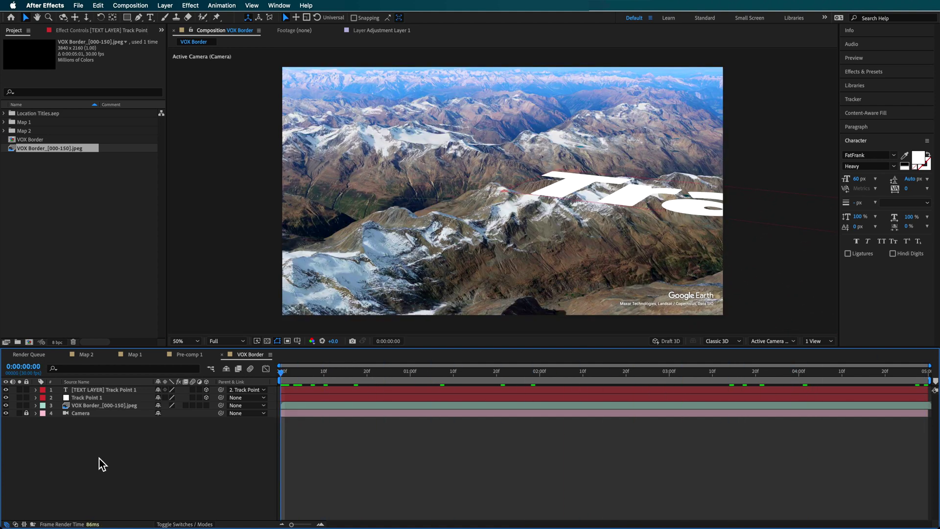
Add a comp-sized white solid, White Solid 3, and enable its 3D switch
right_click(72, 428)
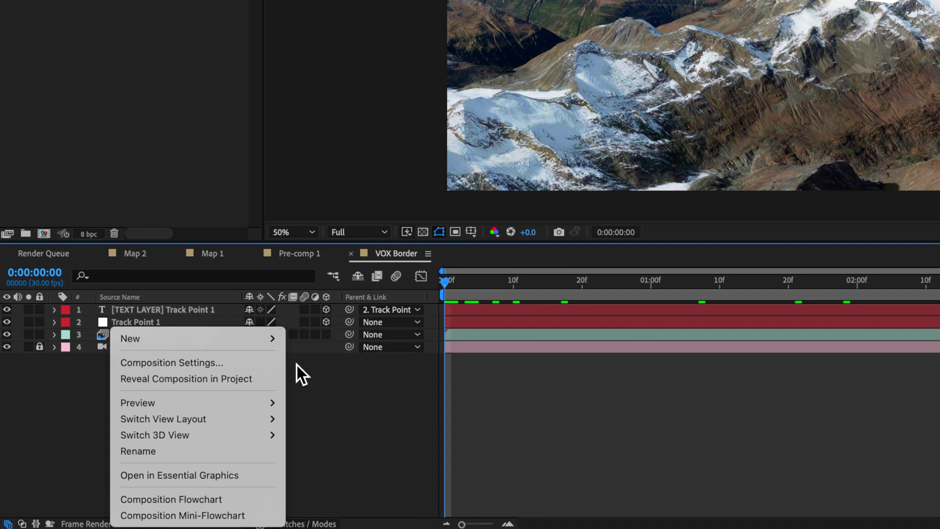
mouse_move(271, 339)
click(308, 376)
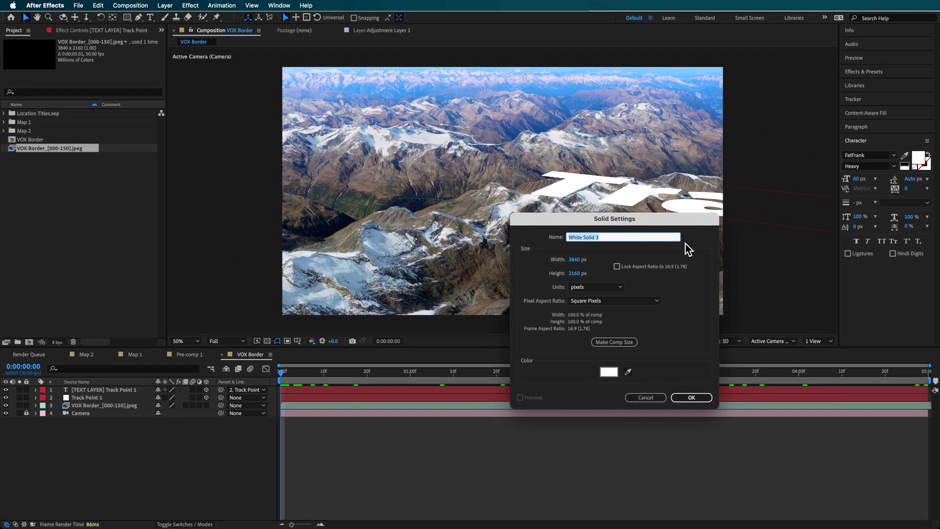
drag(671, 226, 591, 206)
click(627, 377)
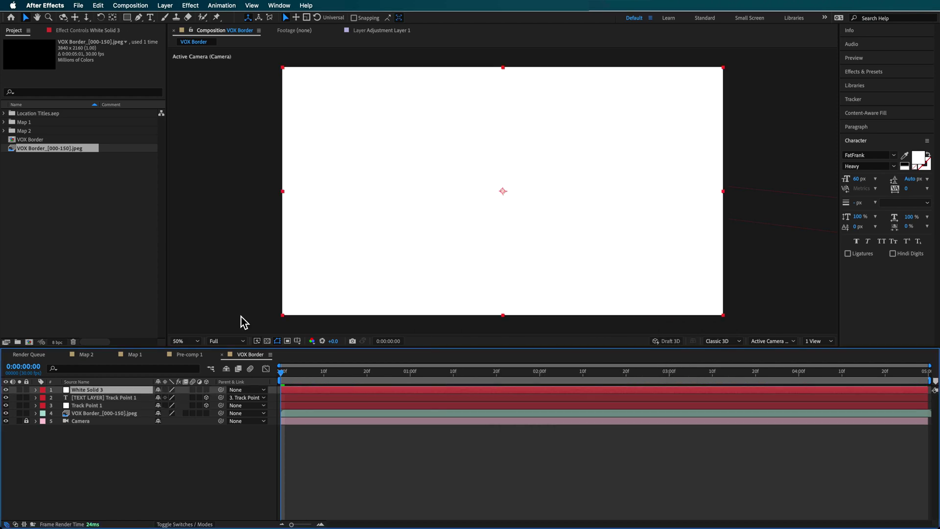
click(206, 389)
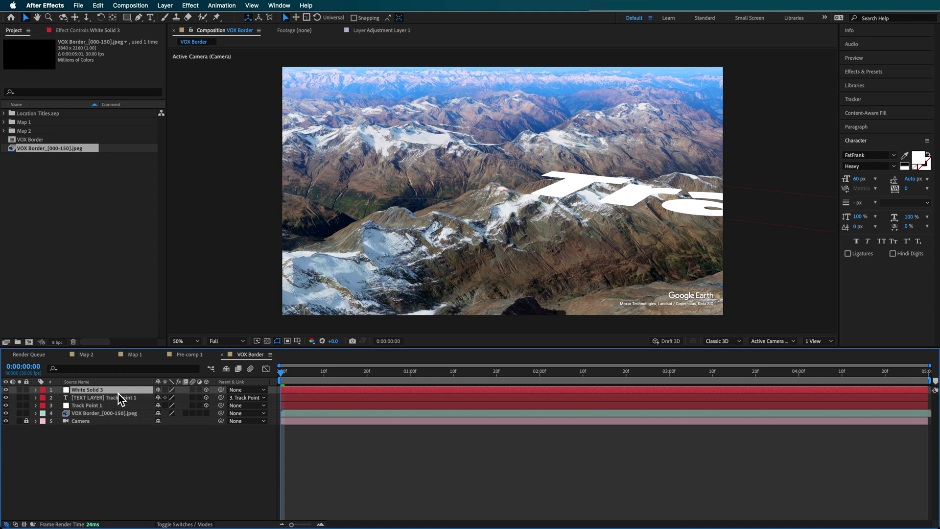
Hide the 3D text layer and parent White Solid 3 to Track Point 1
click(98, 398)
click(6, 398)
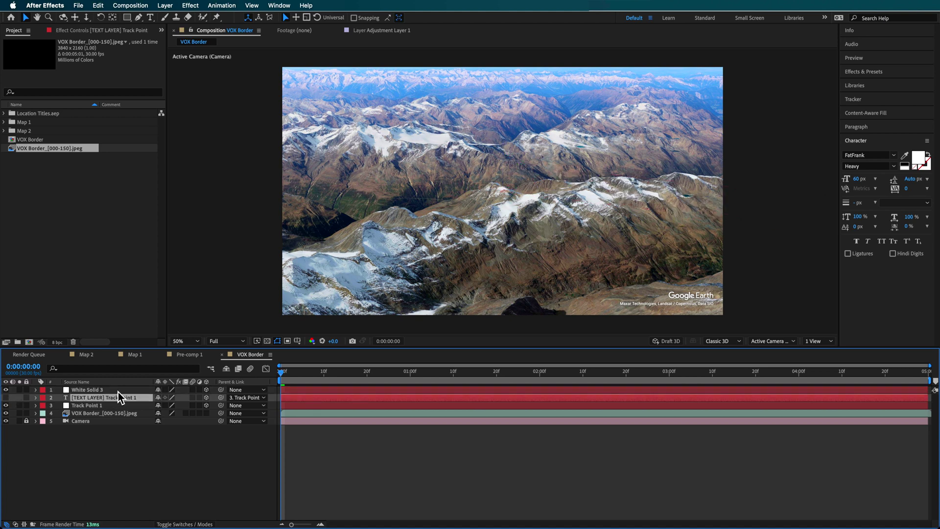
click(125, 390)
drag(221, 390, 93, 407)
click(93, 407)
click(107, 392)
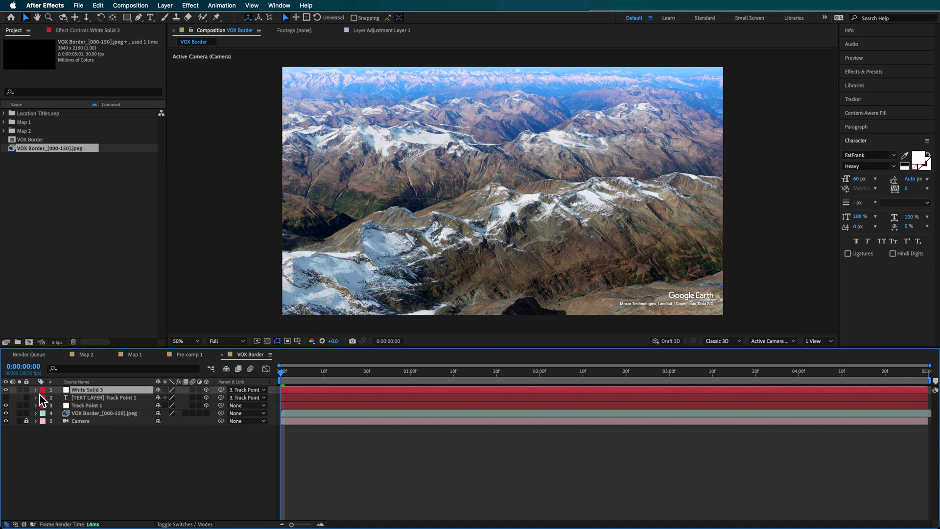
click(36, 390)
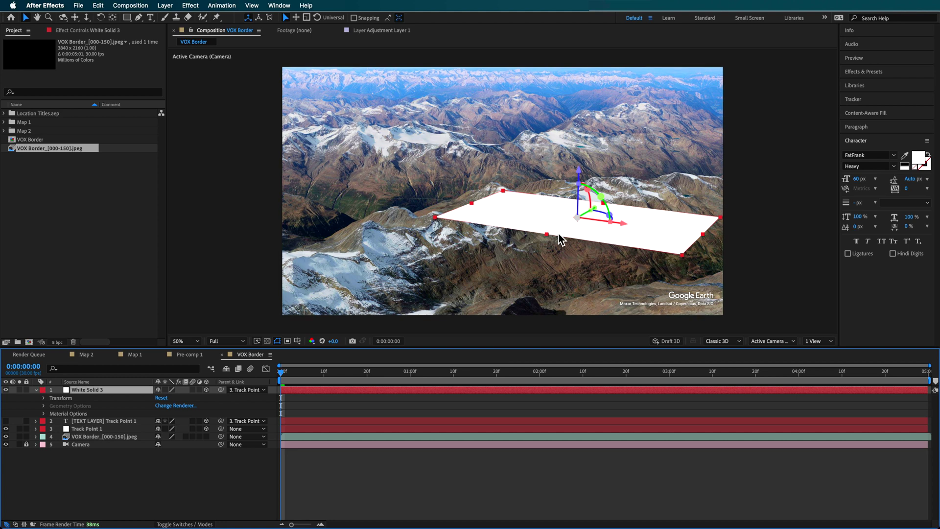
Stretch the white plane with its corner handles to cover the whole frame, then preview
drag(547, 239, 280, 388)
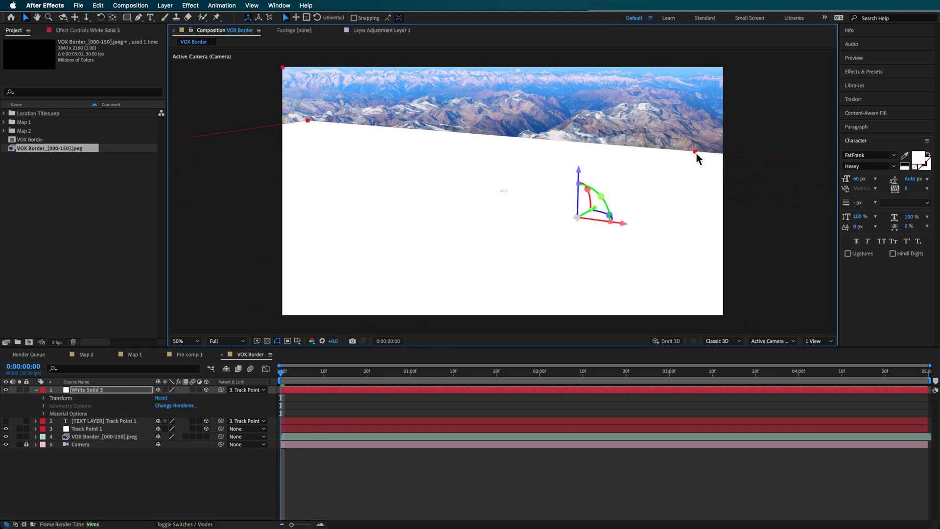
drag(697, 156, 787, 56)
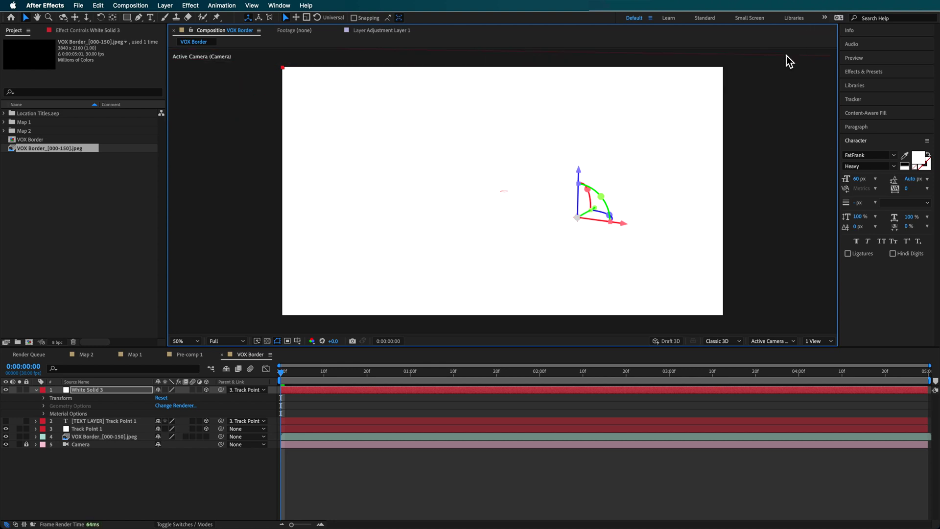
key(space)
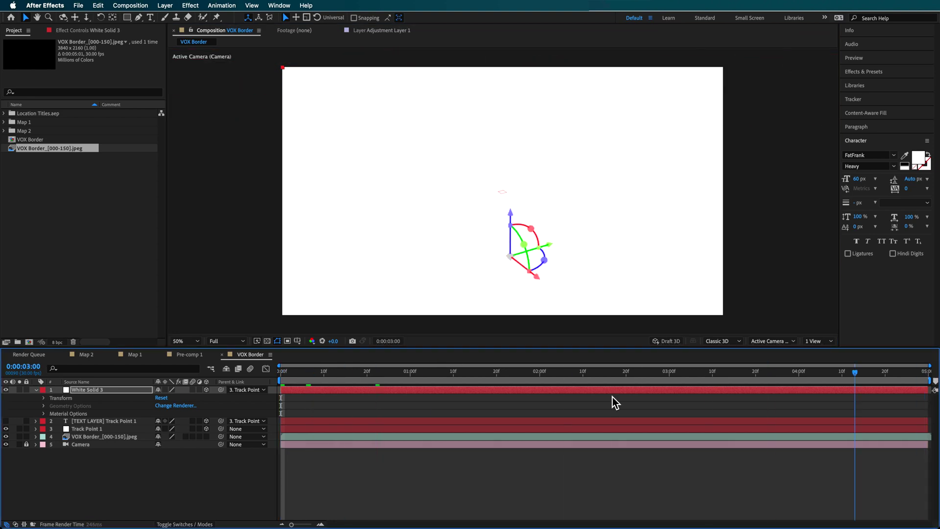
Apply Effect > Generate > Stroke to White Solid 3 with Paint Style set to On Transparent
key(space)
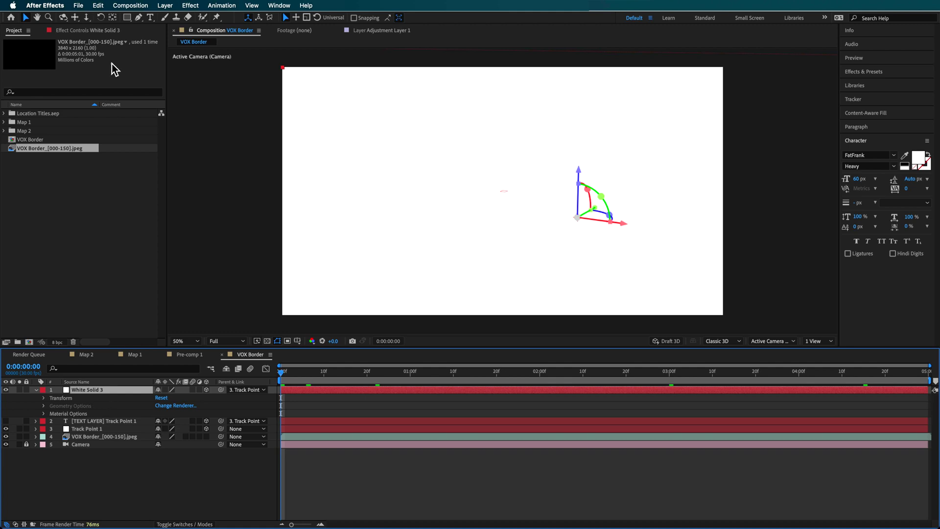
click(191, 5)
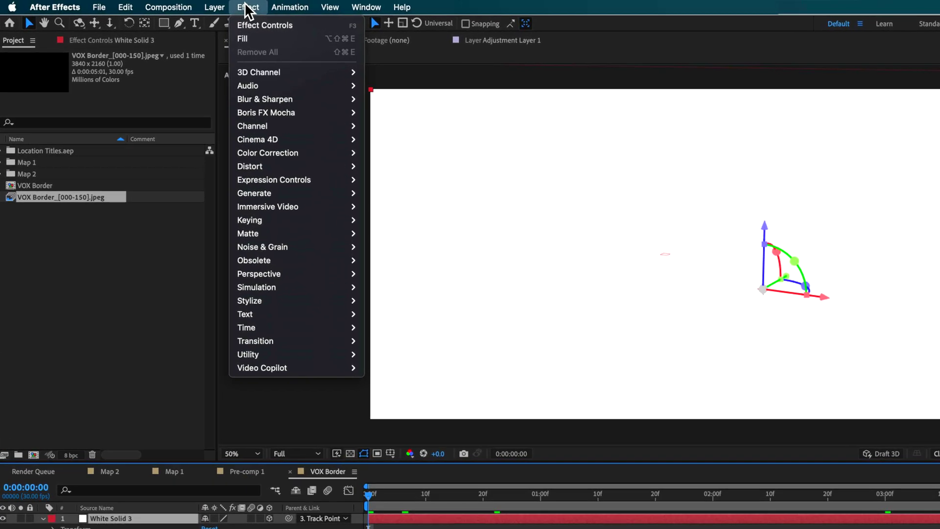
mouse_move(248, 174)
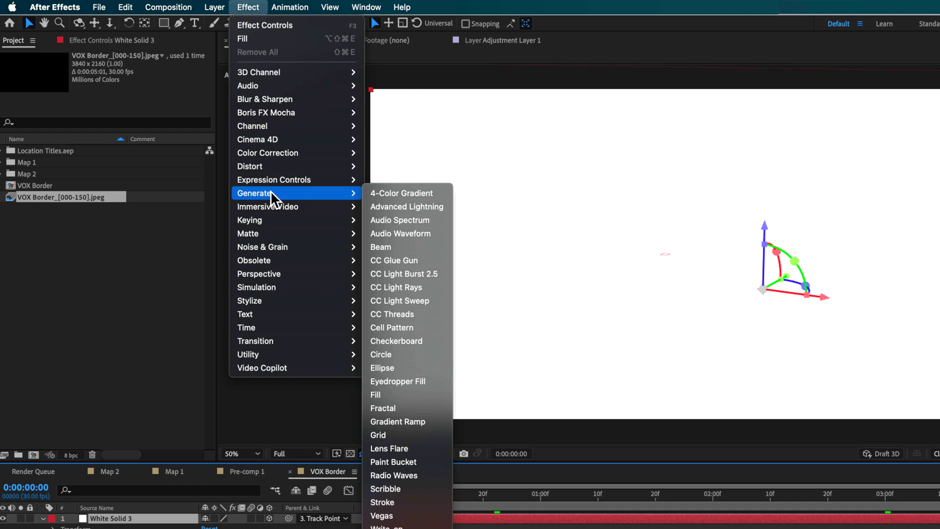
click(386, 503)
click(101, 43)
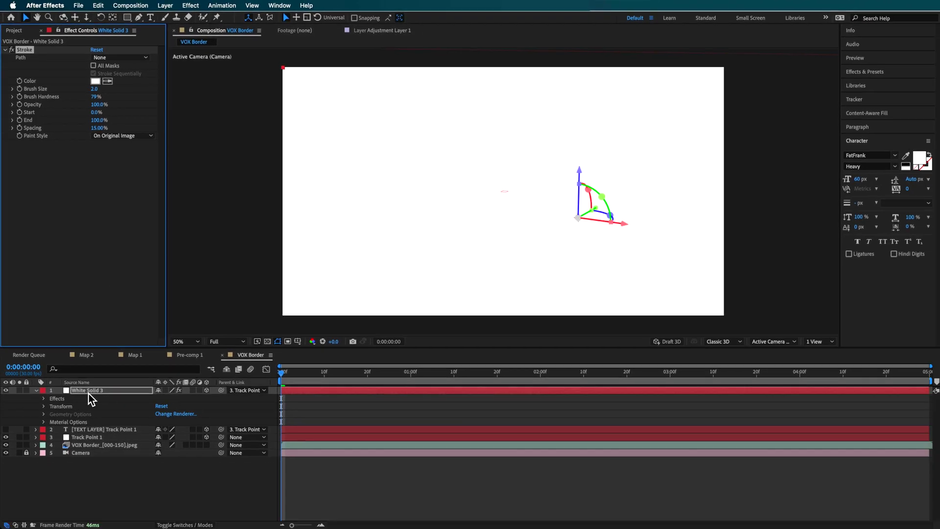
click(89, 392)
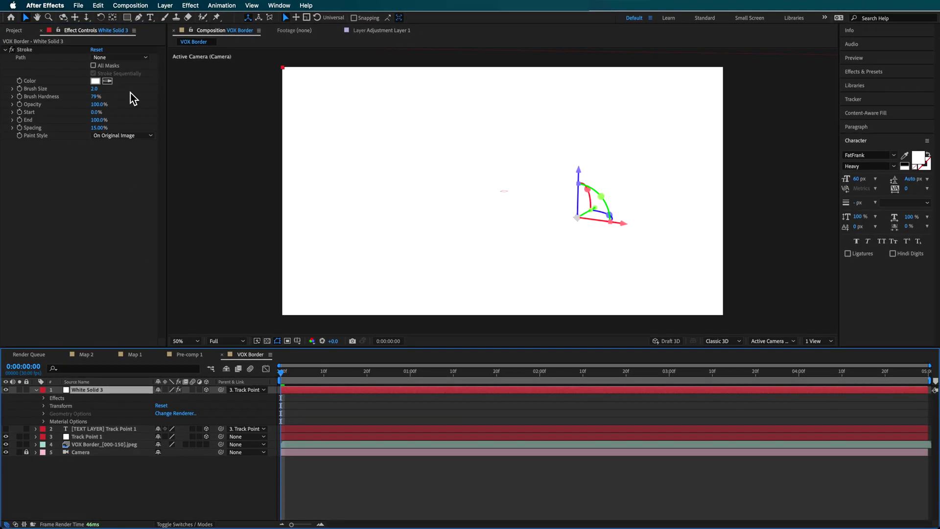
click(119, 137)
click(128, 157)
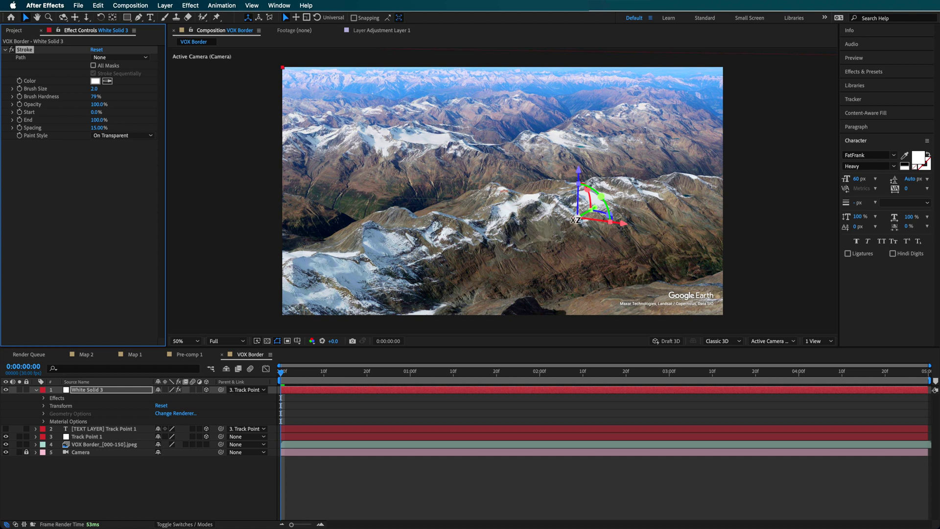
Trace a Pen-tool mask along the ridge on White Solid 3 and raise Stroke brush size to 72
click(138, 18)
click(93, 392)
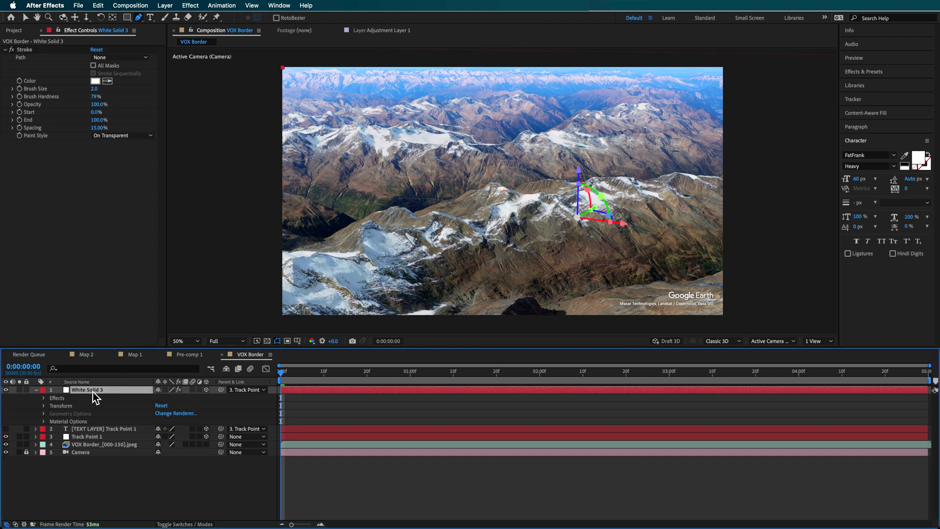
click(257, 270)
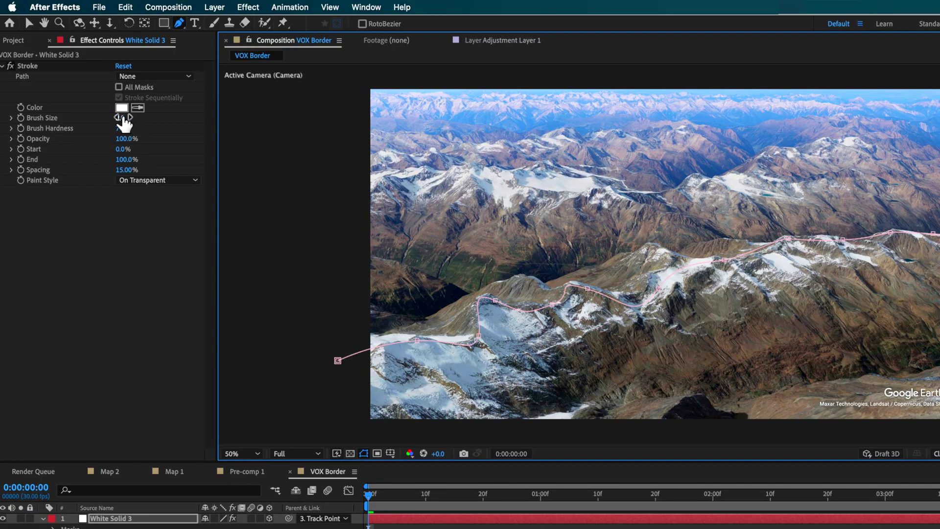
drag(122, 118, 181, 123)
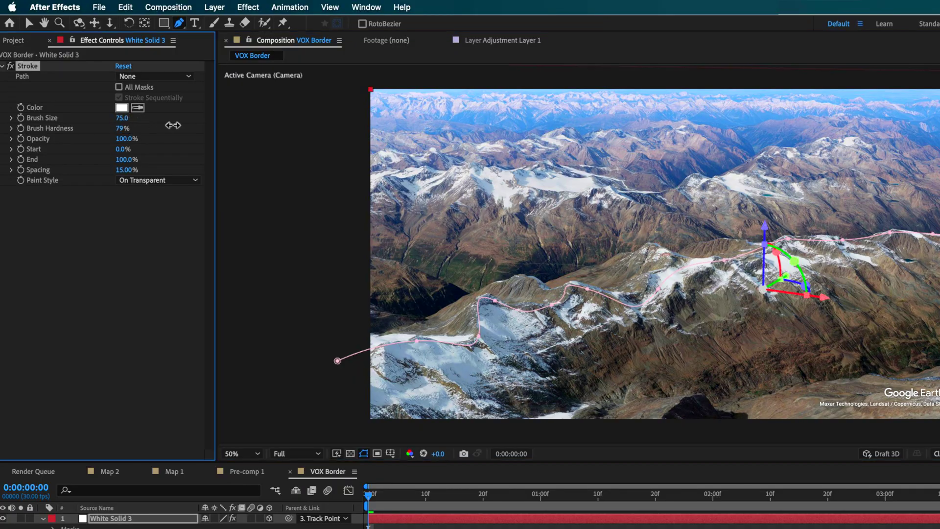
Enable All Masks and set the Stroke to brush size 10.5 with 100% hardness
click(126, 90)
click(120, 87)
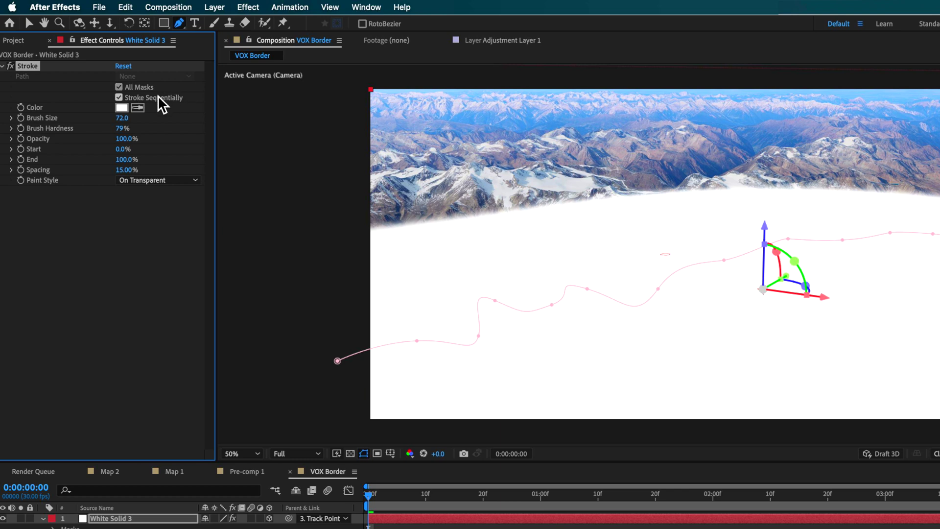
drag(122, 118, 90, 127)
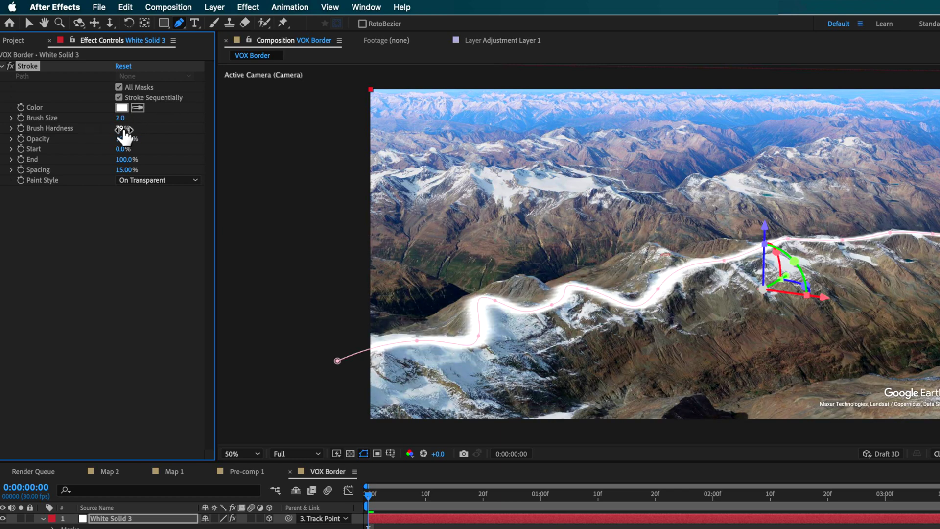
mouse_move(121, 128)
mouse_down()
mouse_move(146, 130)
mouse_move(122, 120)
mouse_up()
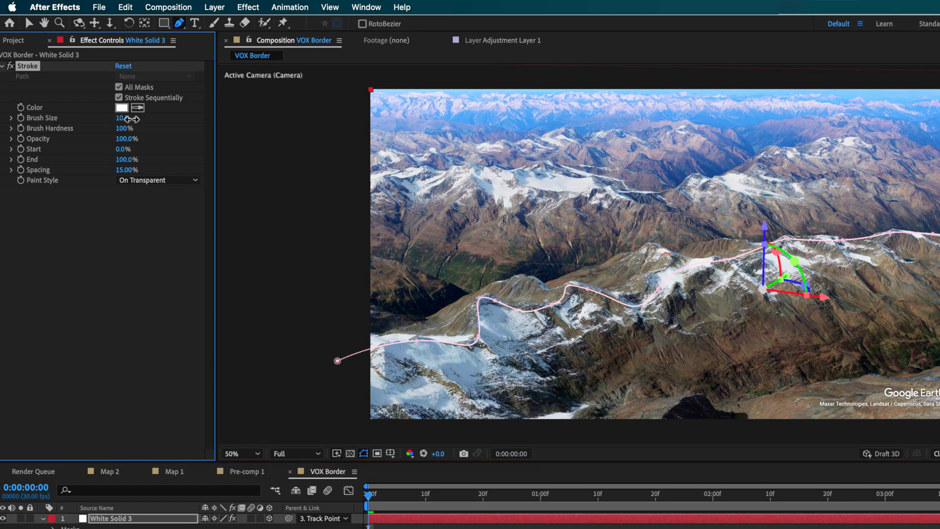
drag(132, 119, 142, 119)
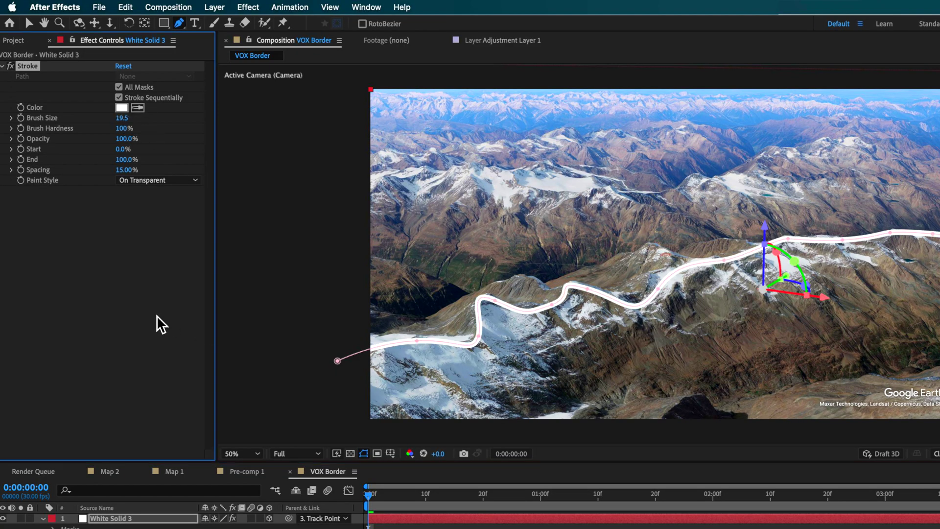
drag(128, 124, 126, 125)
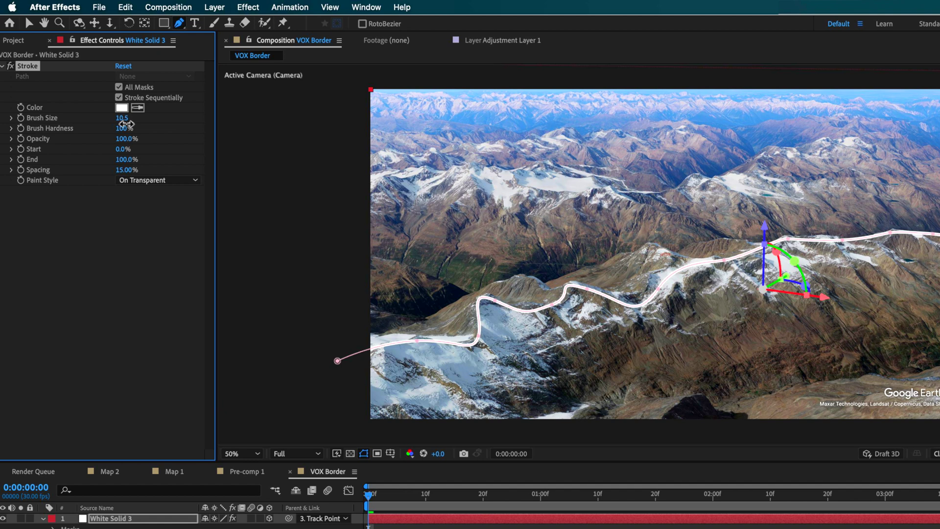
Set Stroke spacing to 0% for a solid line and preview the composition
drag(186, 178, 366, 187)
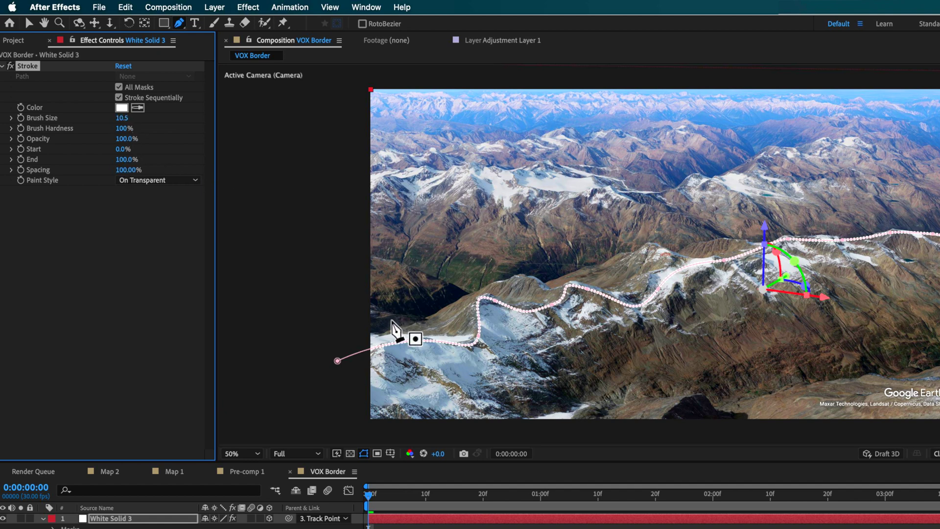
drag(128, 177, 13, 174)
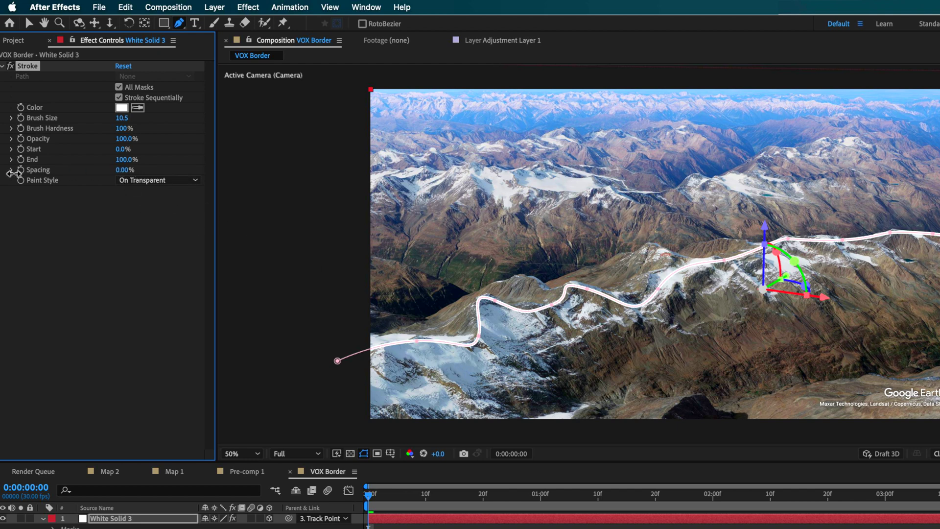
click(95, 256)
click(387, 500)
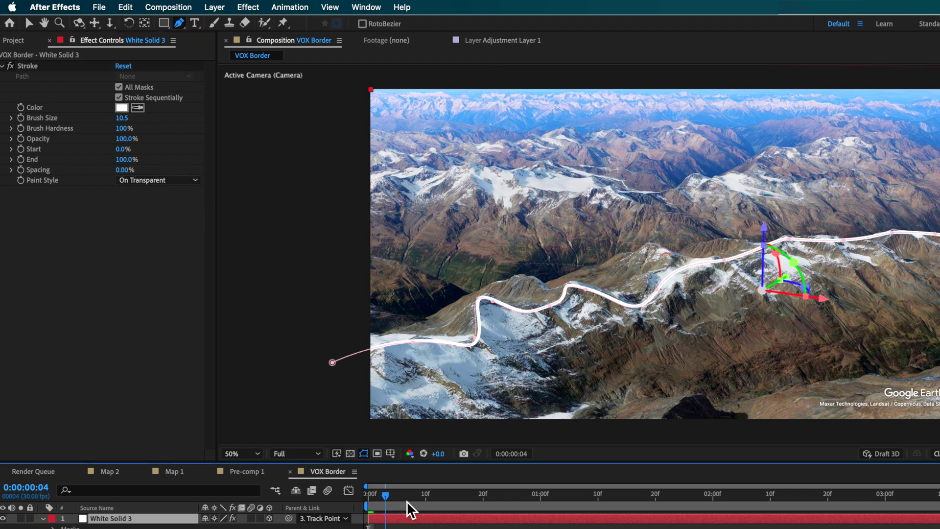
key(space)
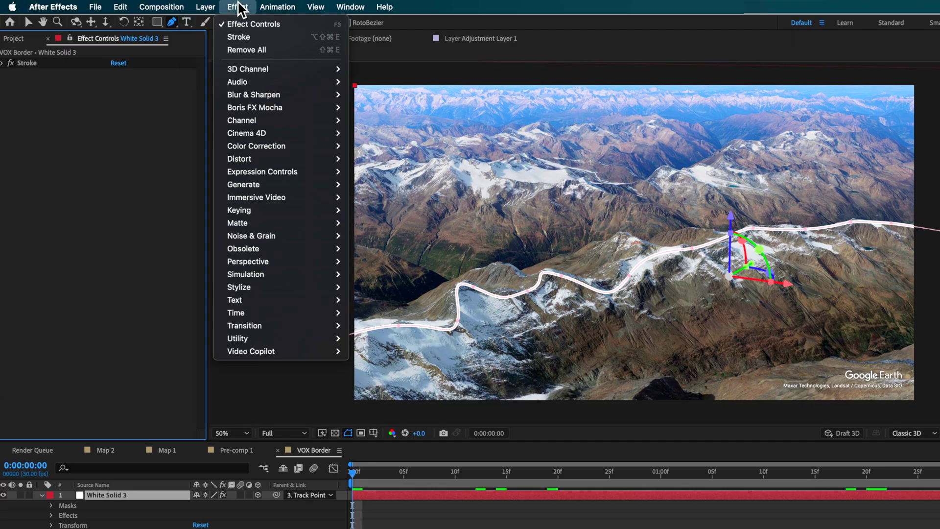
Add a Glow to the white border line using A & B Colors with cyan as Color B
mouse_move(254, 289)
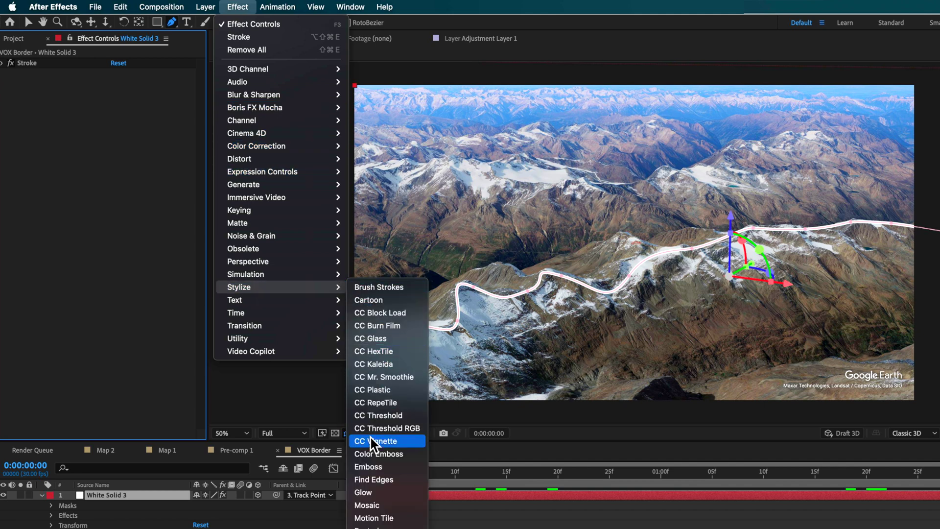
click(385, 494)
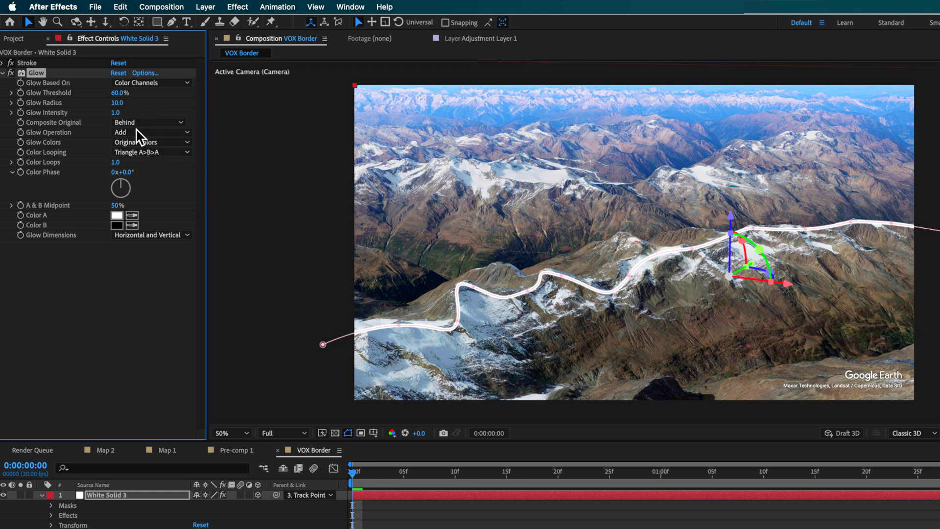
click(147, 142)
click(154, 168)
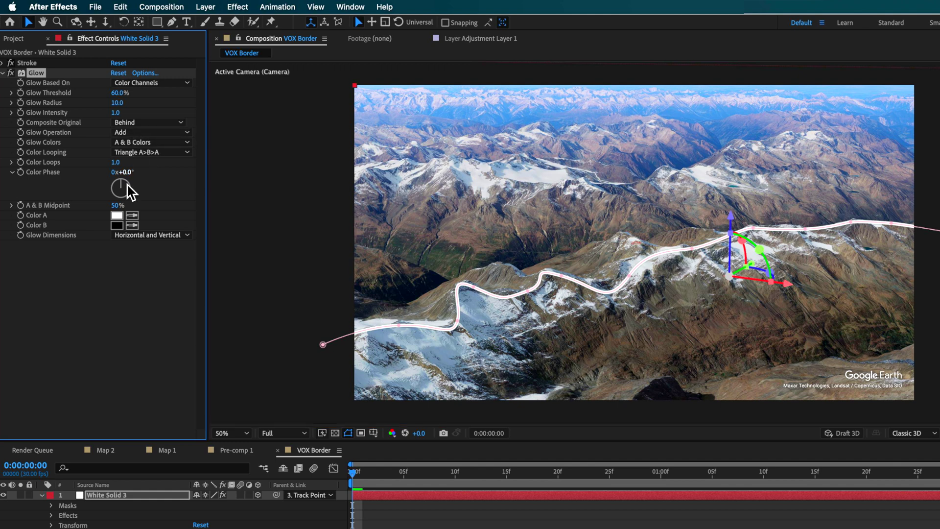
click(117, 225)
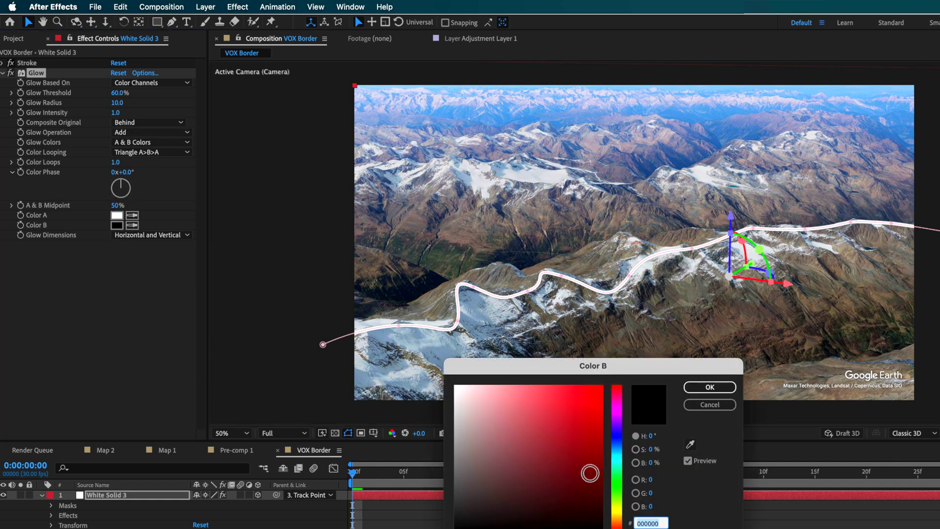
drag(580, 451, 620, 385)
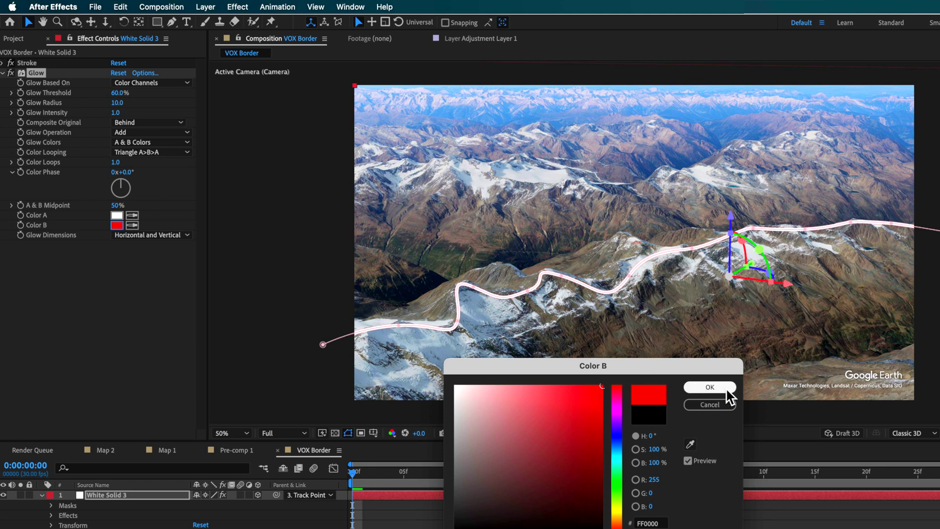
drag(616, 453, 617, 455)
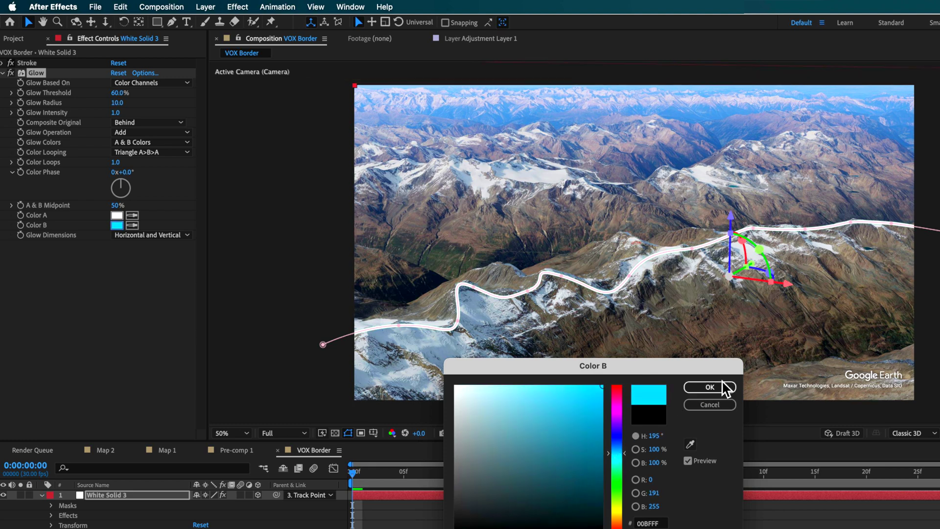
click(710, 387)
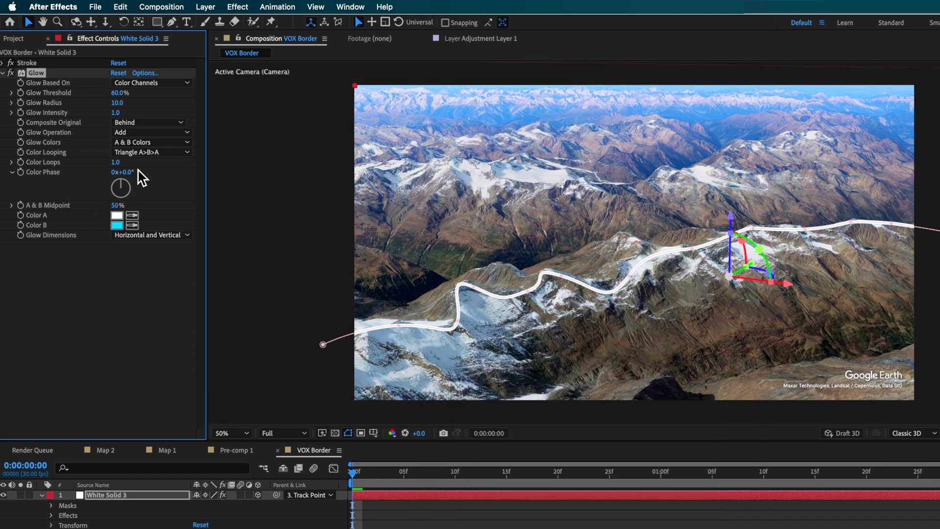
Set Glow Radius to 91 and Intensity to 2.0, and thin the Stroke brush size
drag(121, 112, 168, 107)
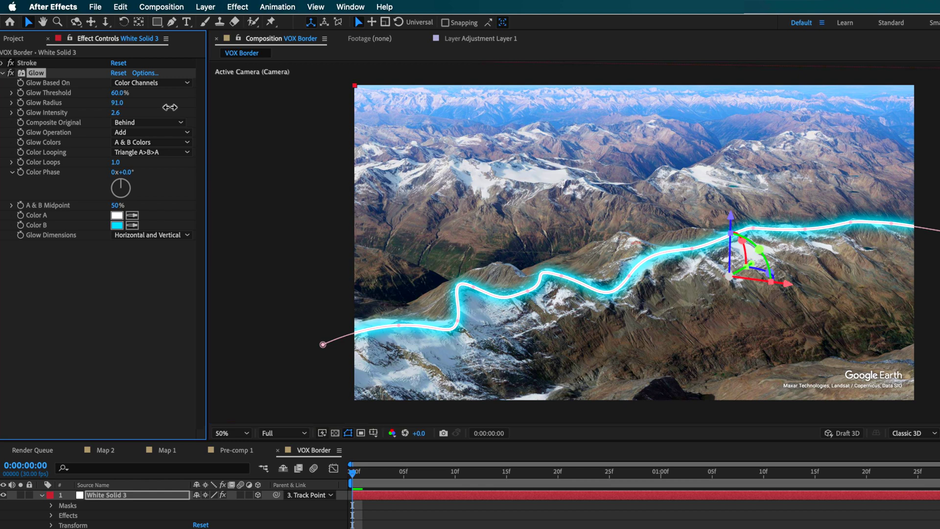
drag(74, 98, 166, 103)
drag(114, 115, 84, 119)
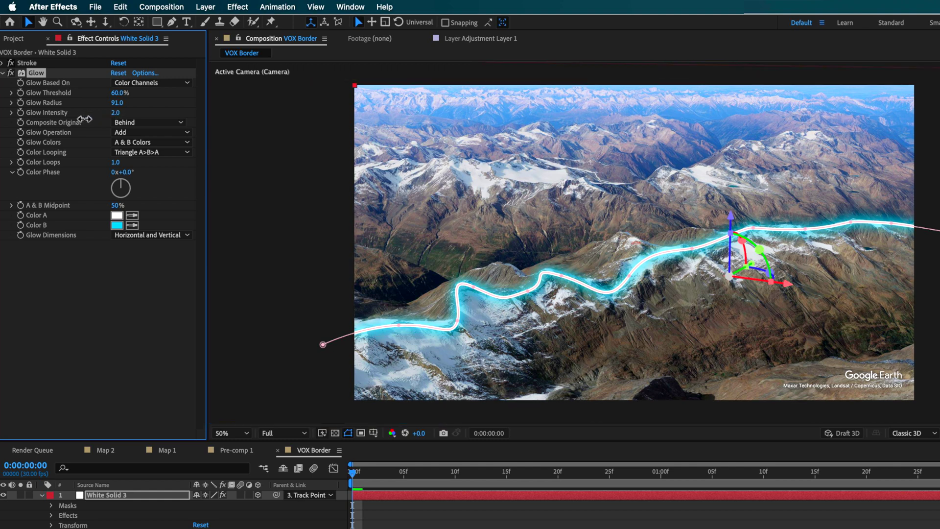
click(4, 64)
drag(126, 113, 98, 116)
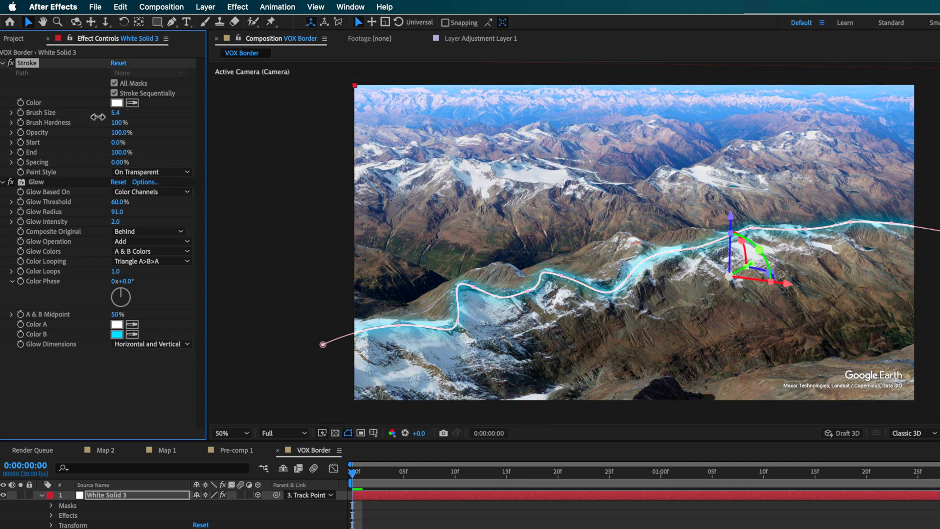
Hide the mask path outline in the viewer and enable the Stroke End stopwatch
click(348, 434)
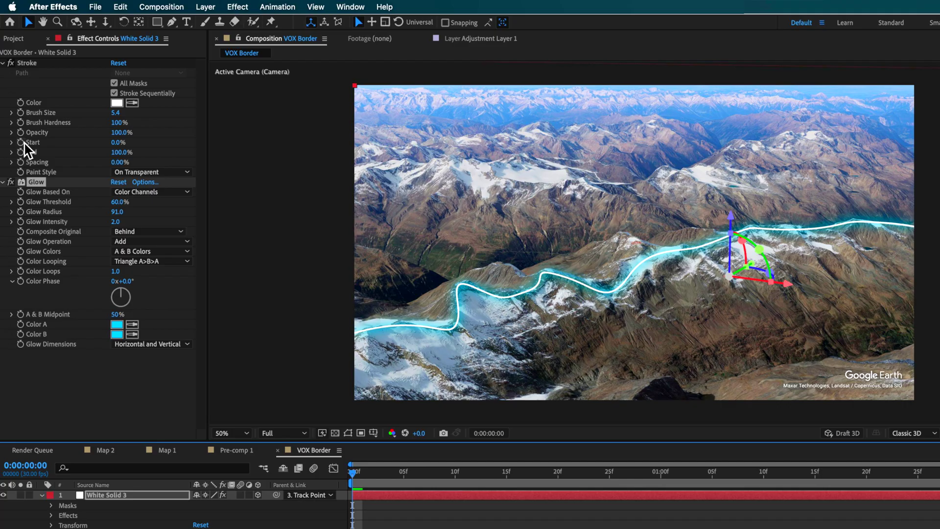
click(26, 156)
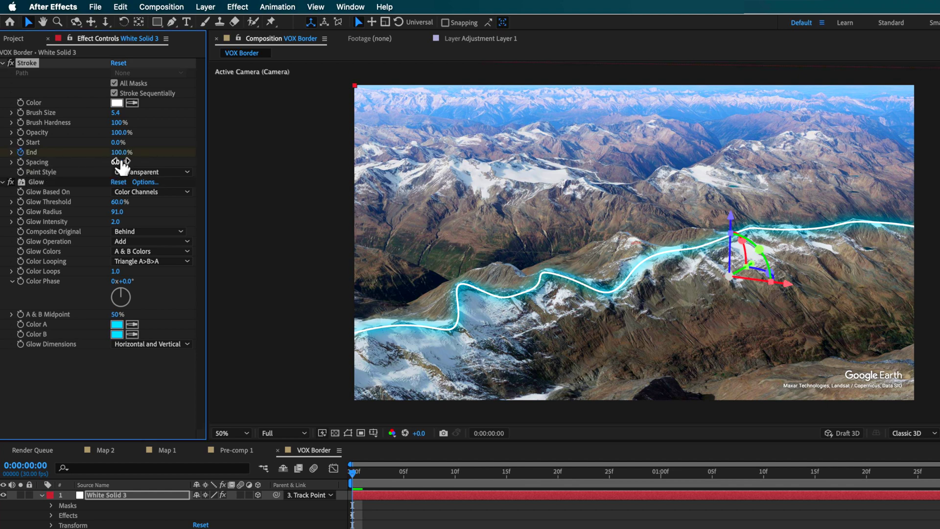
Keyframe Stroke End from 0% at frame 0 to 100% about one second later, then preview
click(119, 153)
text(0)
key(Return)
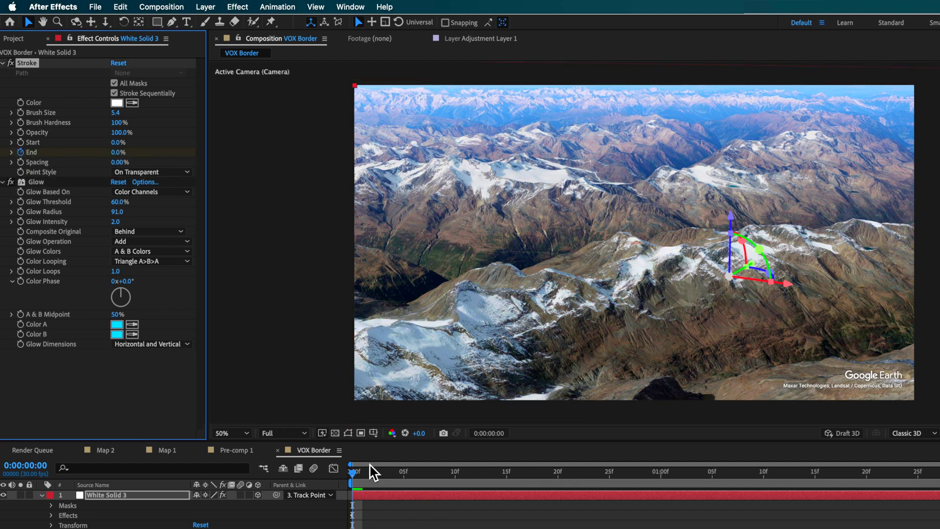
drag(373, 472, 733, 492)
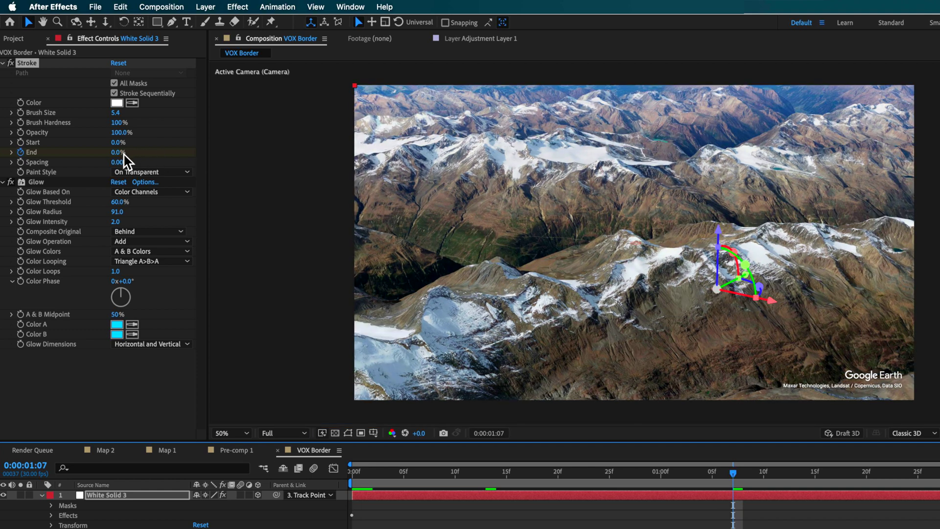
mouse_move(126, 161)
mouse_down()
mouse_move(260, 155)
mouse_move(483, 287)
mouse_move(766, 483)
mouse_move(506, 472)
mouse_up()
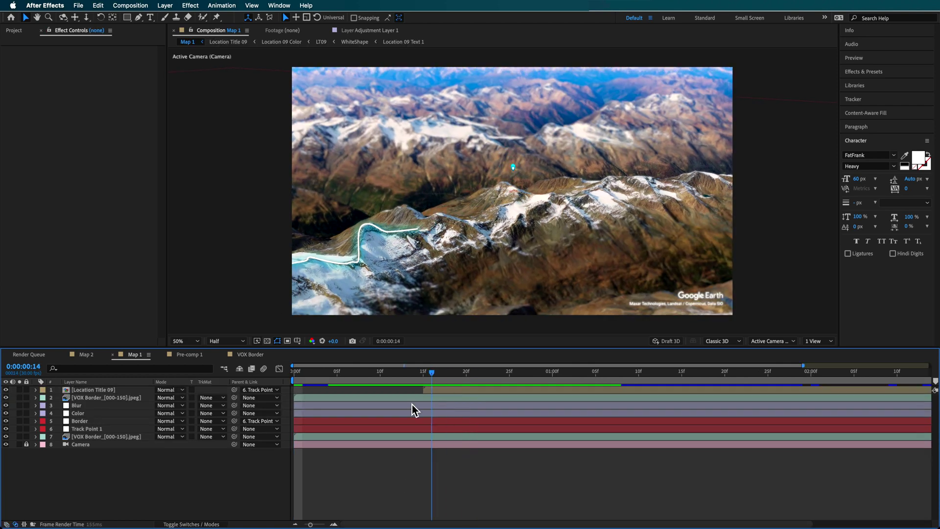
key(space)
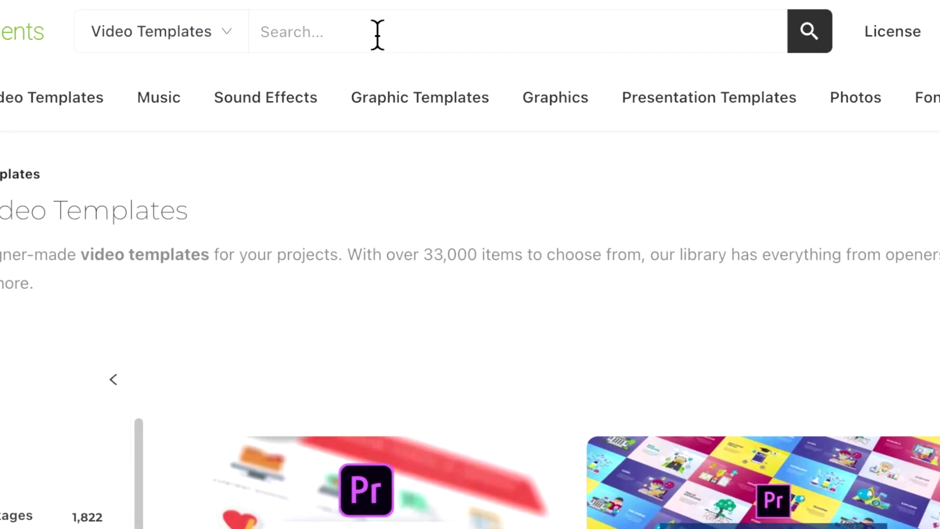
Search Video Templates for 'titles' and play the Location Titles | After Effects preview
key(Return)
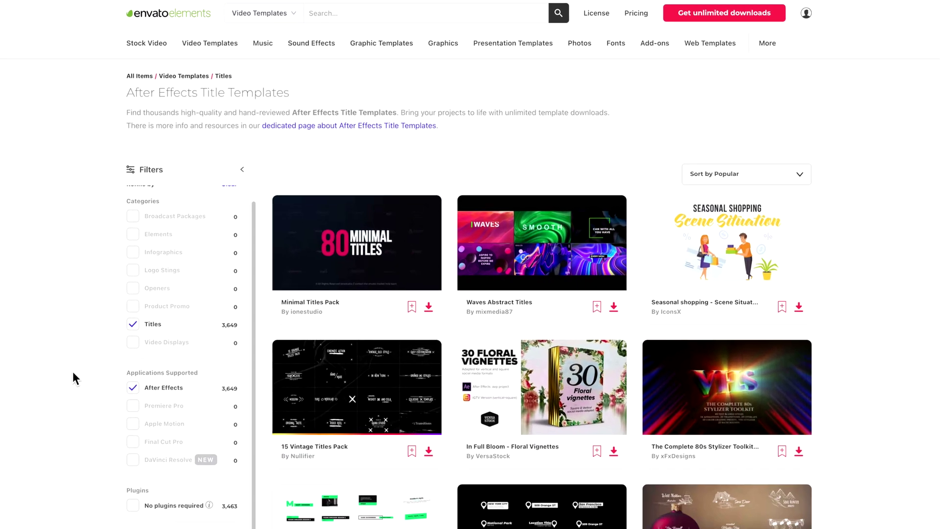
scroll(75, 369, down, 2)
scroll(75, 372, down, 10)
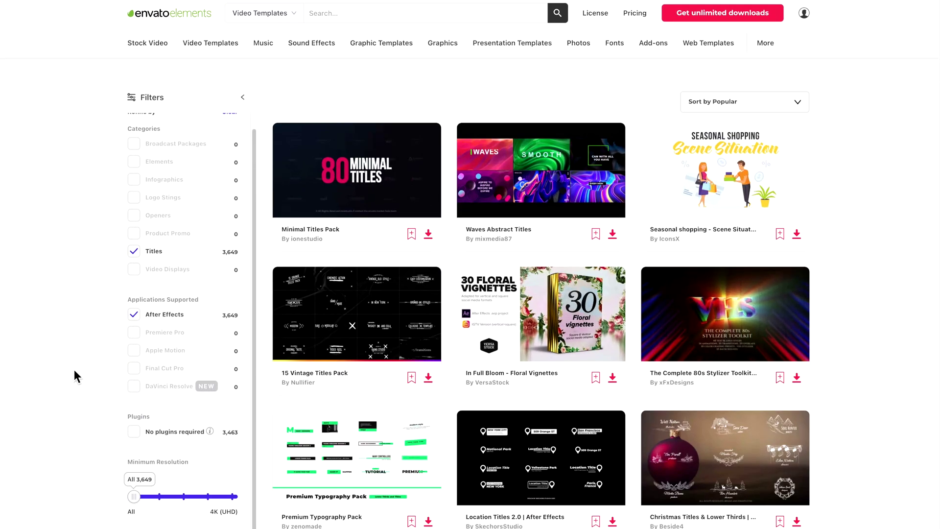
scroll(74, 369, down, 15)
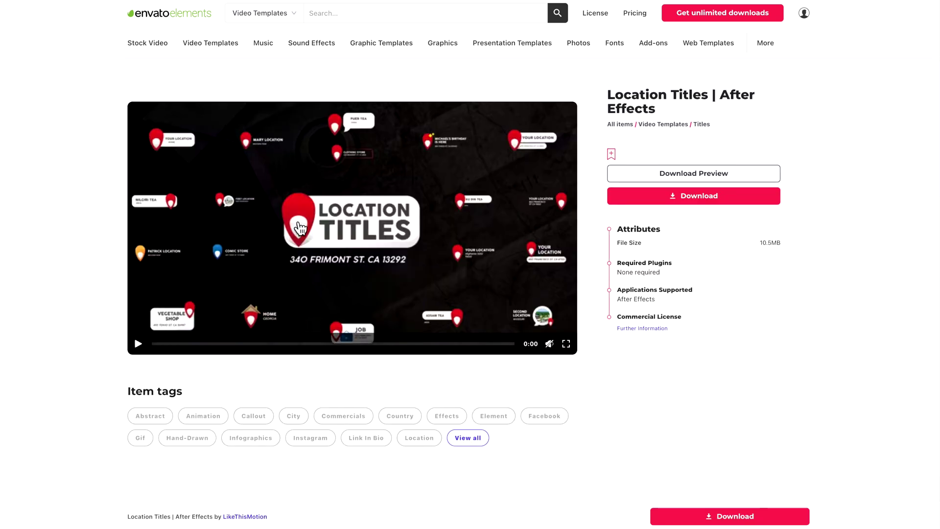
click(409, 283)
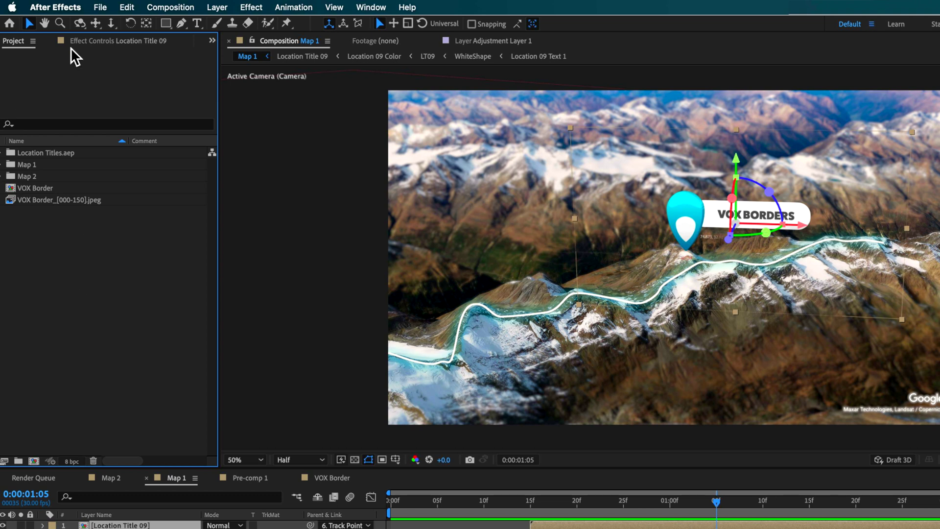
Import Location Titles.aep into the project and expand its folder to show the Location Title comps
click(55, 7)
mouse_move(100, 7)
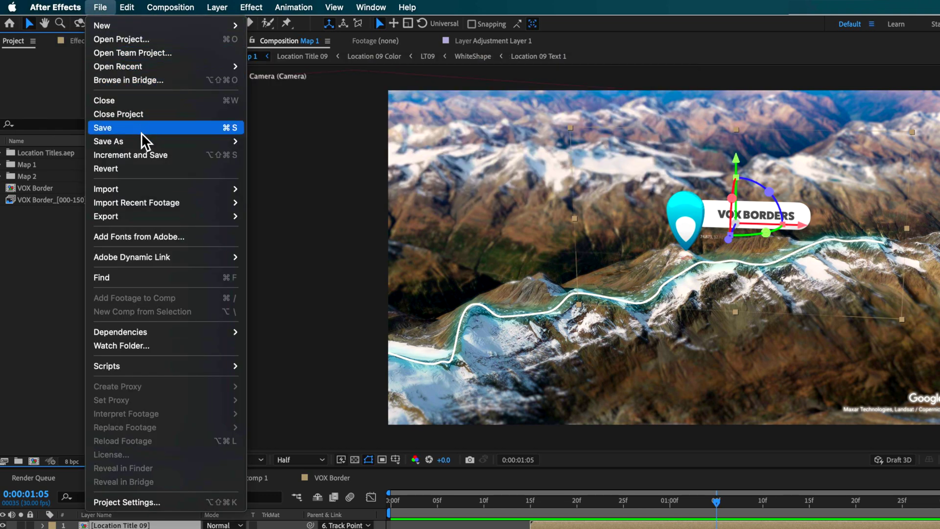
click(744, 368)
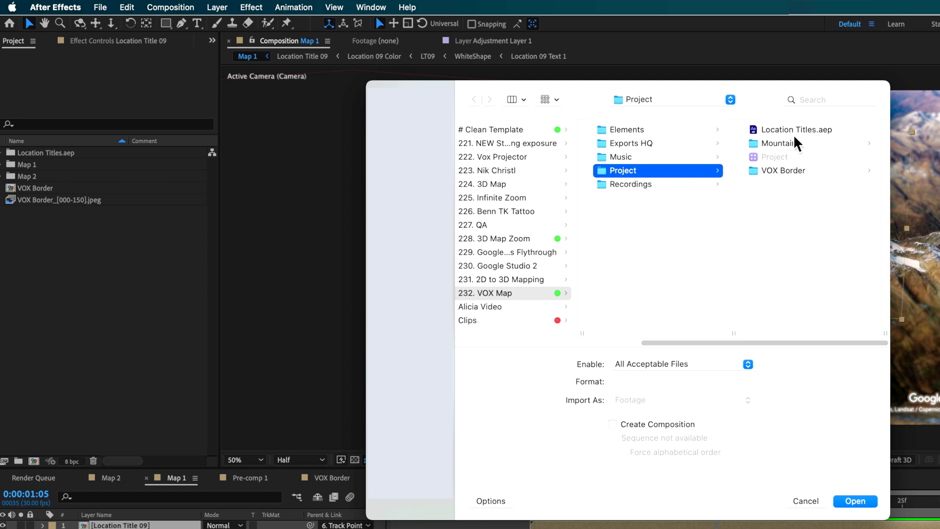
click(792, 132)
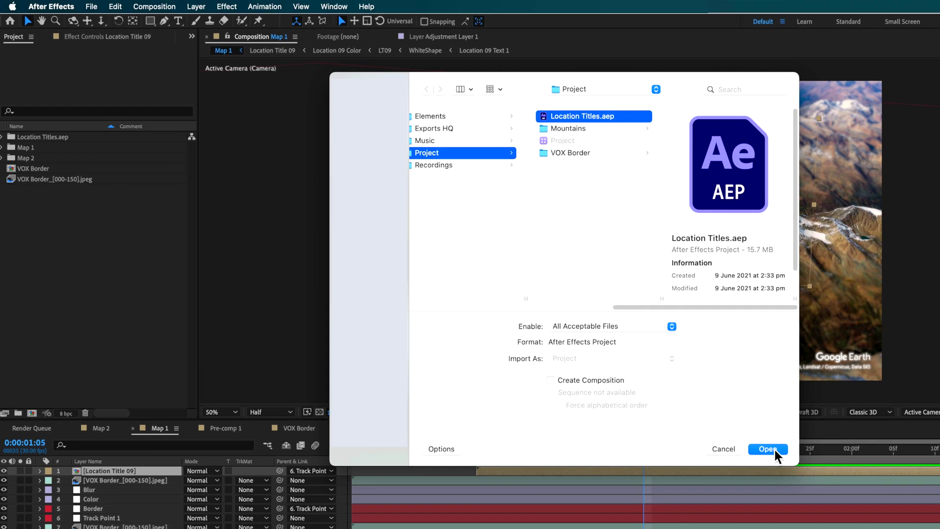
click(855, 501)
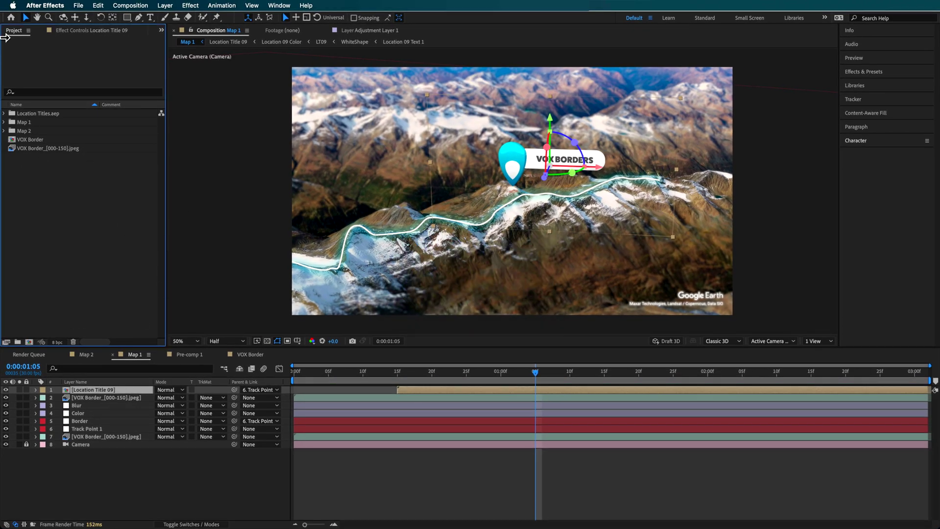
click(4, 114)
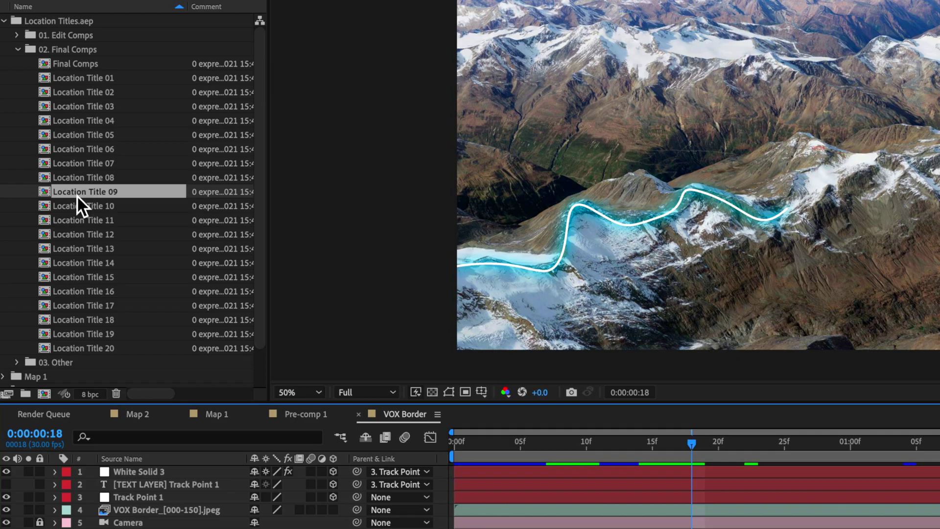
Add Location Title 09 to the VOX Border comp as a 3D layer parented to Track Point 1
drag(77, 195, 195, 470)
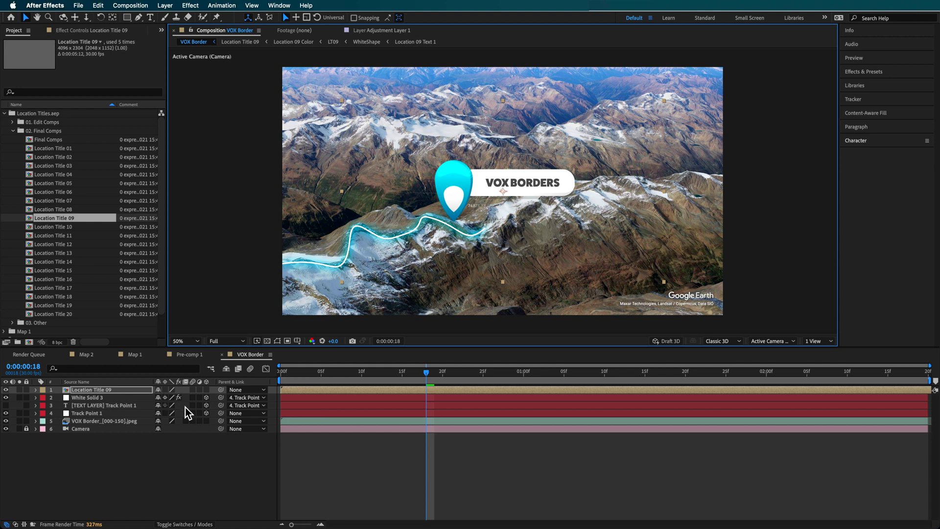
click(207, 390)
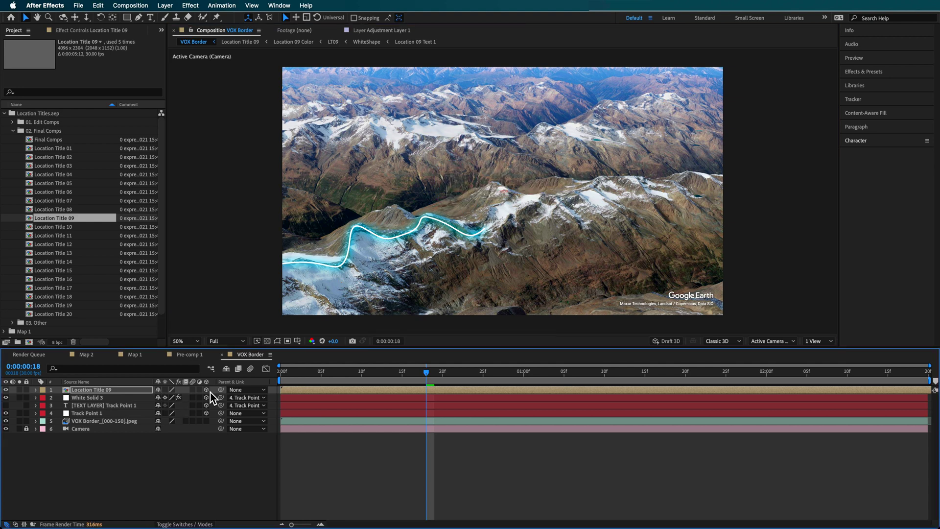
click(89, 392)
drag(222, 391, 79, 415)
click(81, 416)
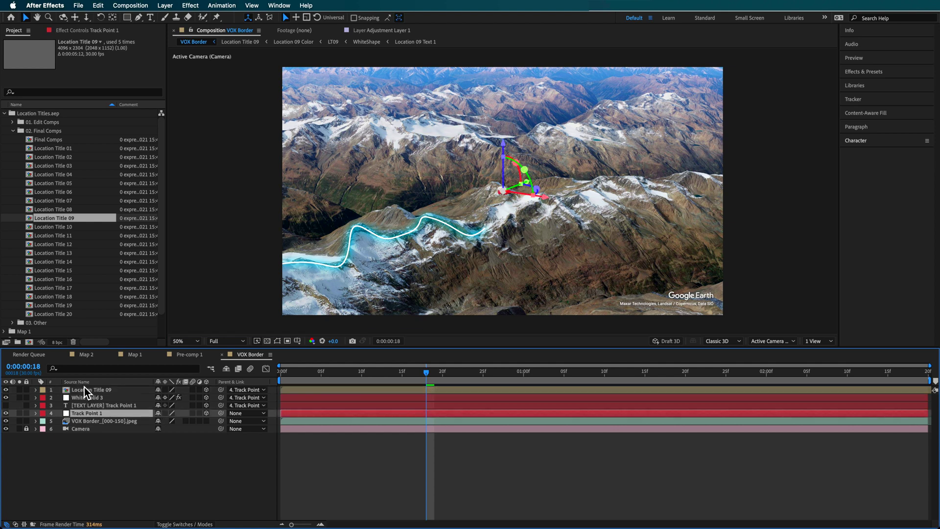
click(84, 391)
click(36, 390)
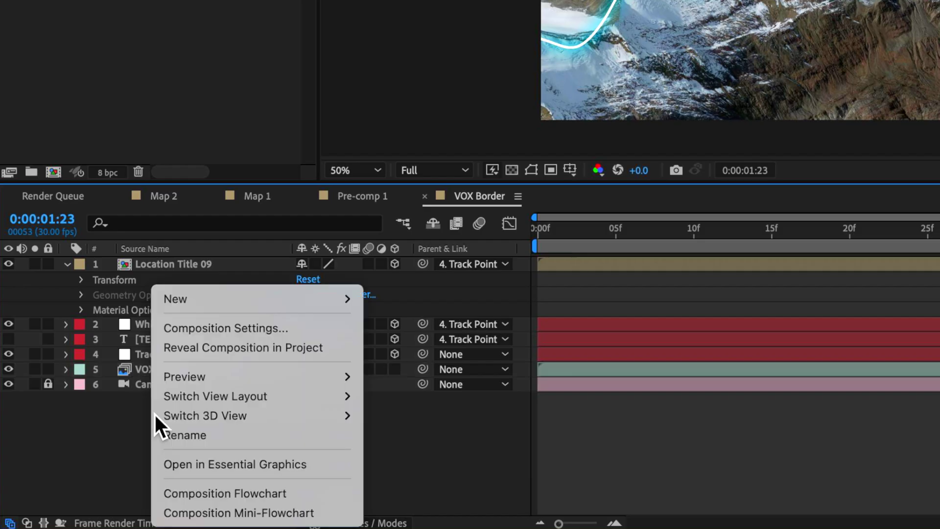
Add a new adjustment layer and draw a Pen mask around the glowing route
mouse_move(235, 304)
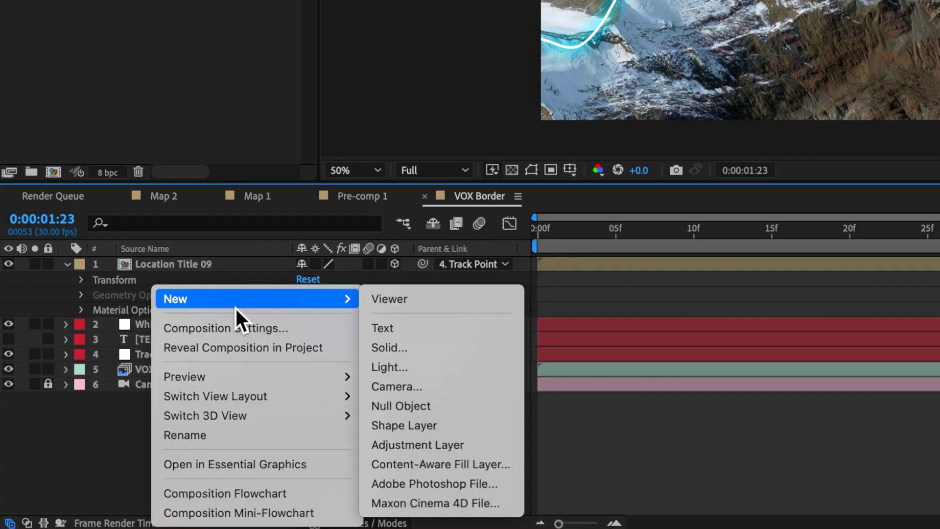
click(447, 447)
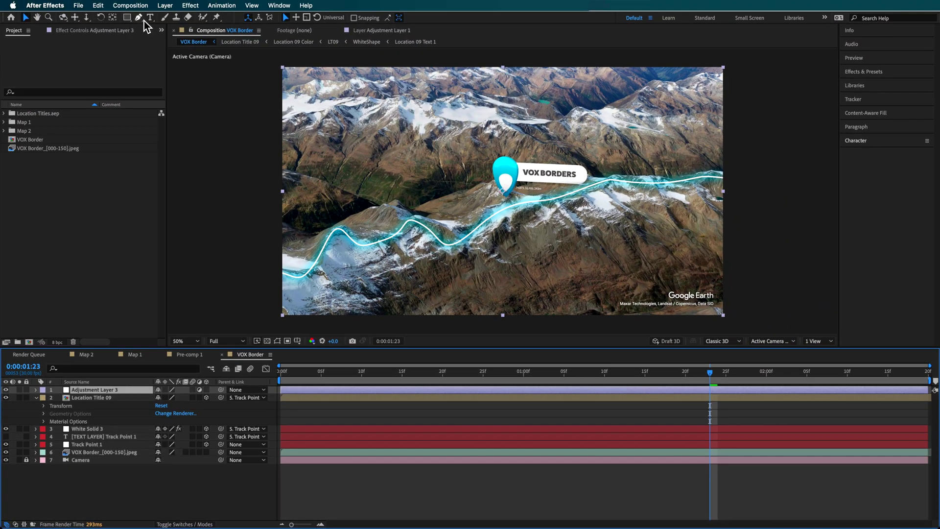
click(140, 17)
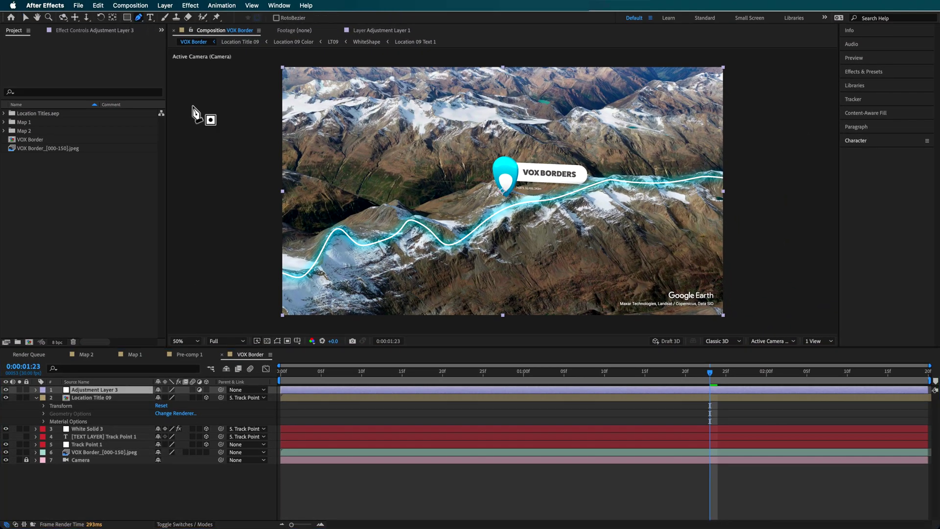
click(254, 243)
drag(512, 189, 698, 165)
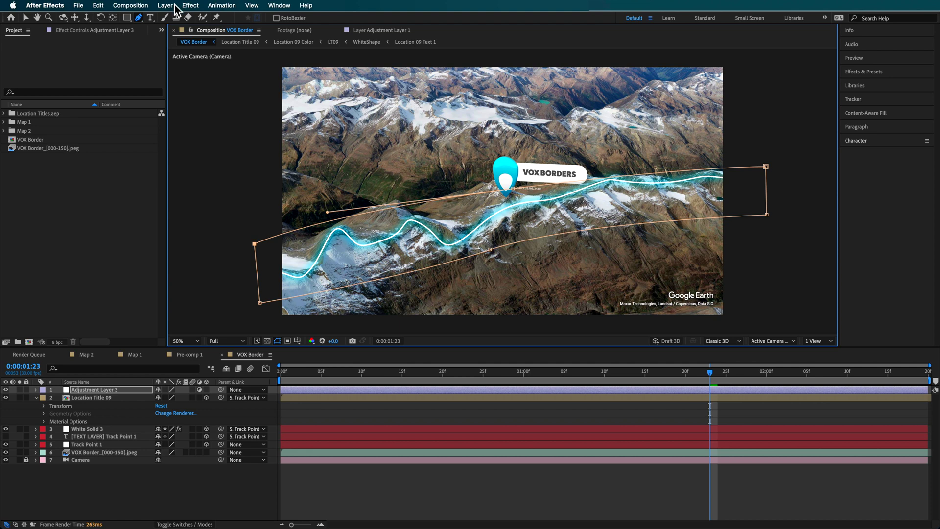
Apply Gaussian Blur from Blur & Sharpen to the adjustment layer
click(190, 7)
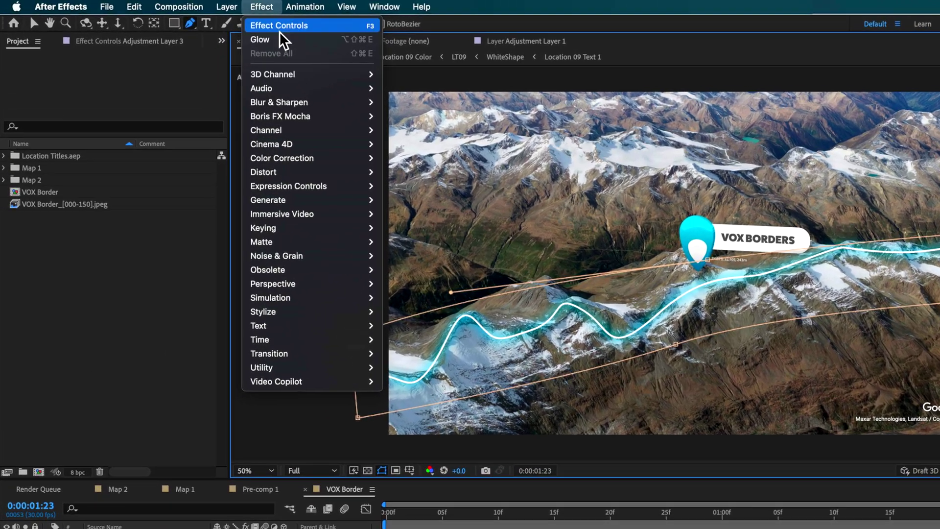
mouse_move(212, 86)
mouse_move(329, 111)
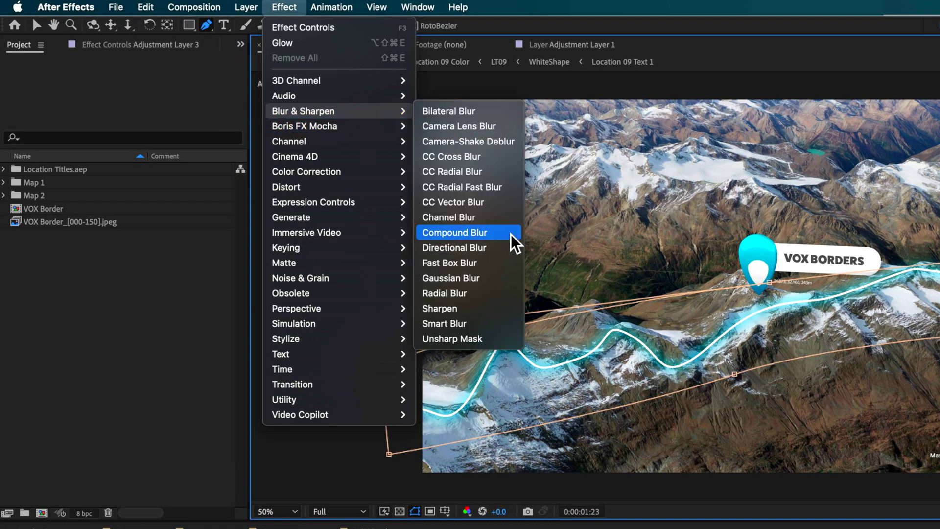
click(496, 286)
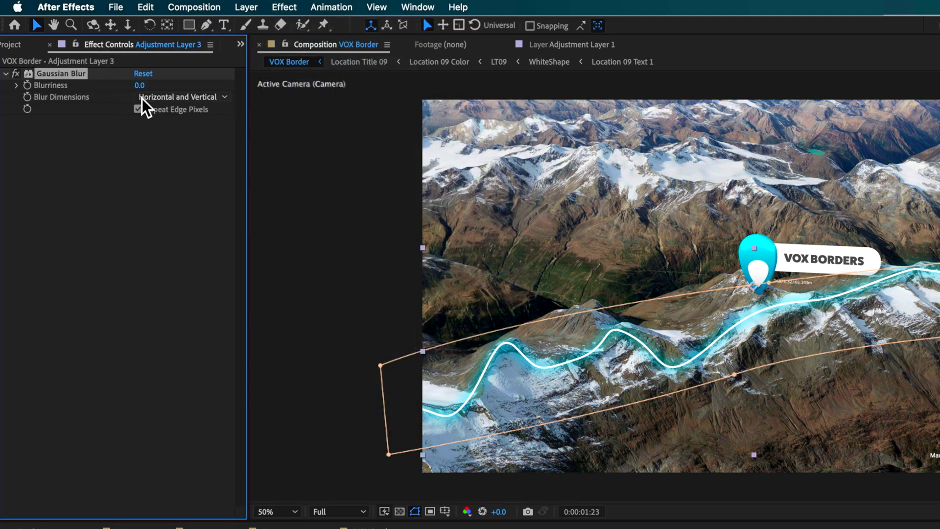
Raise the Gaussian Blurriness and invert Mask 1 so the route stays sharp
drag(137, 86, 190, 97)
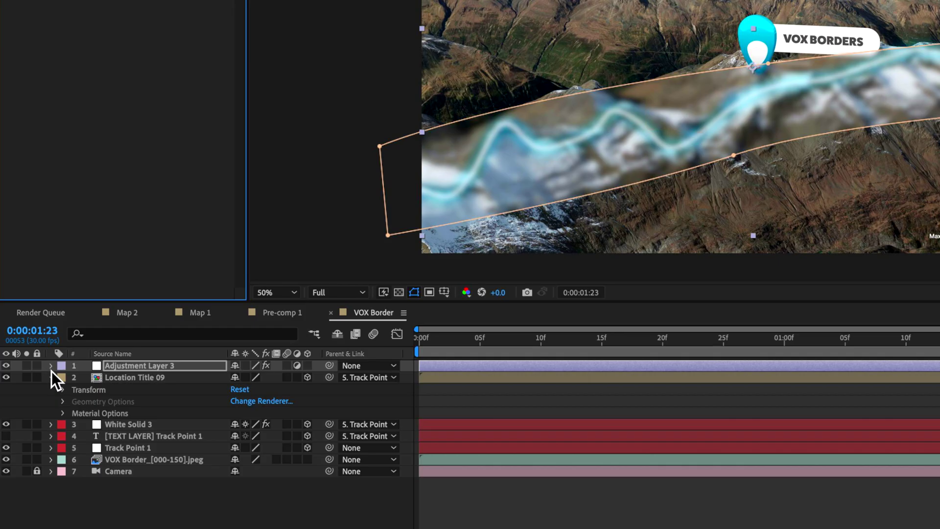
click(52, 366)
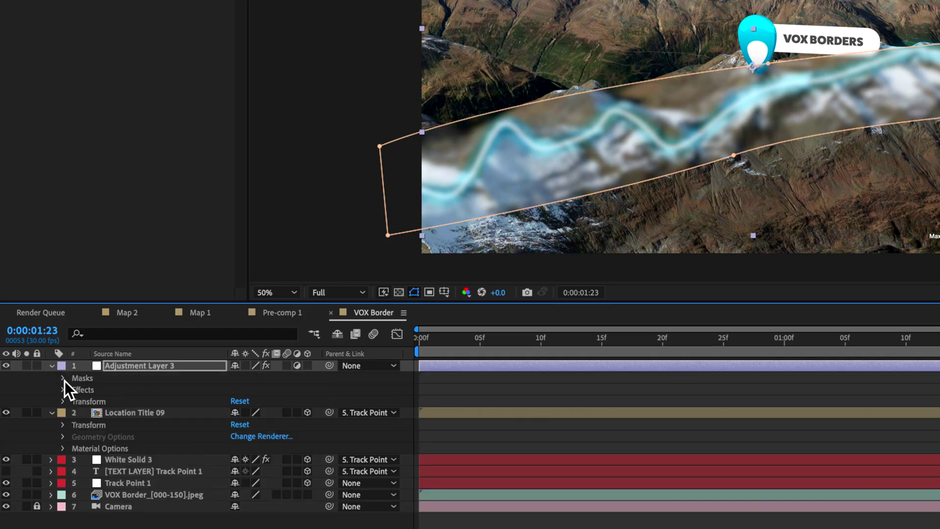
click(62, 378)
click(289, 395)
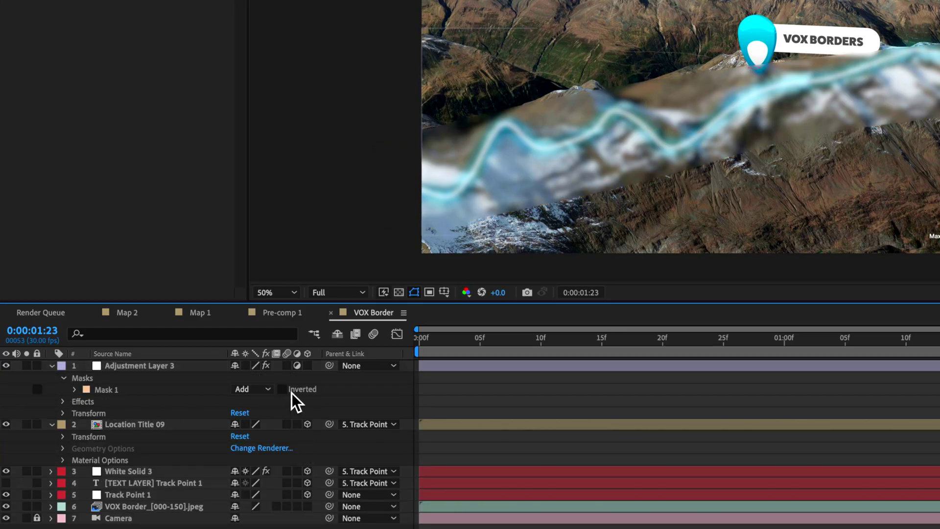
click(282, 390)
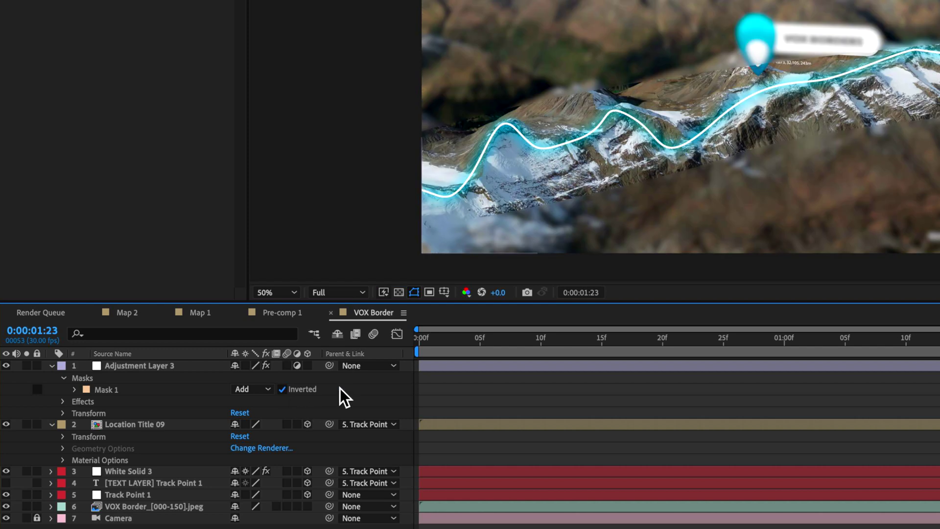
click(75, 390)
Set Mask Feather to 352 and Mask Expansion to 79, then lower Blurriness to 15
drag(266, 413, 390, 416)
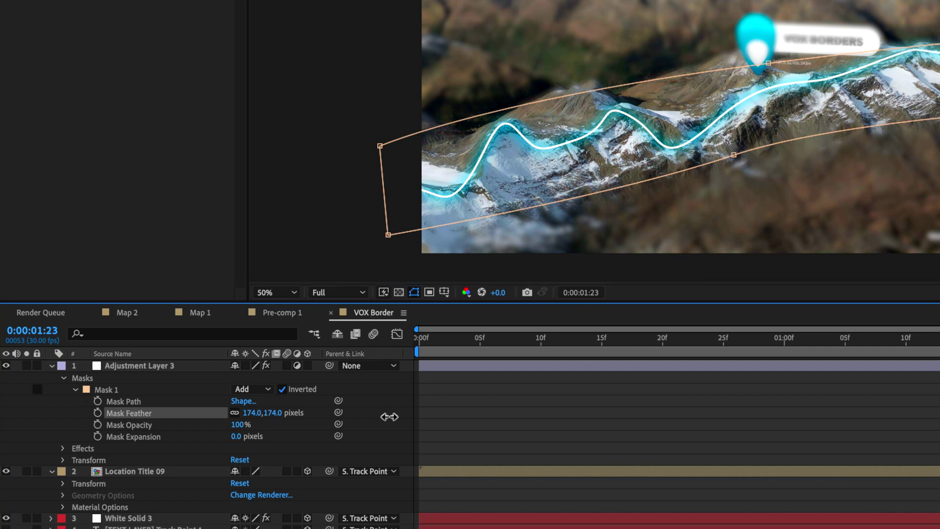
drag(537, 413, 509, 413)
drag(240, 443, 295, 447)
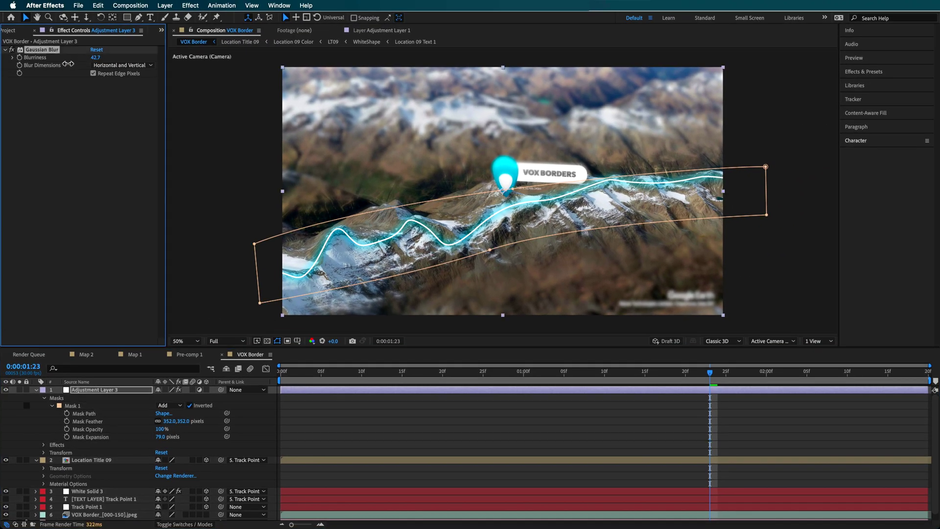
drag(48, 66, 6, 68)
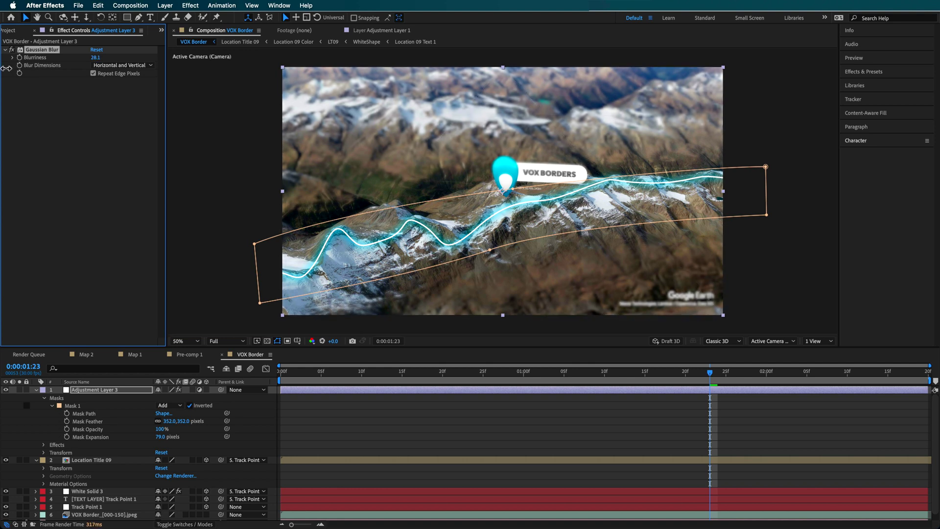
drag(95, 61, 93, 62)
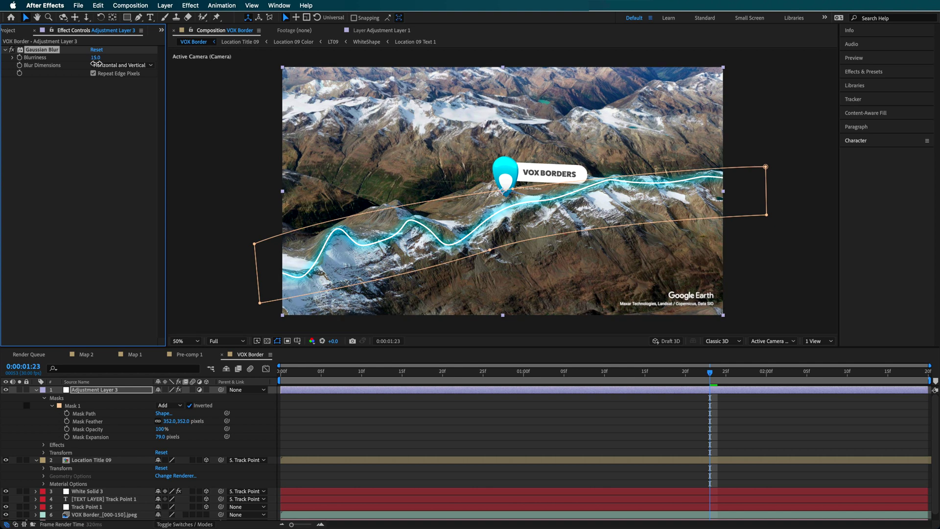
click(380, 428)
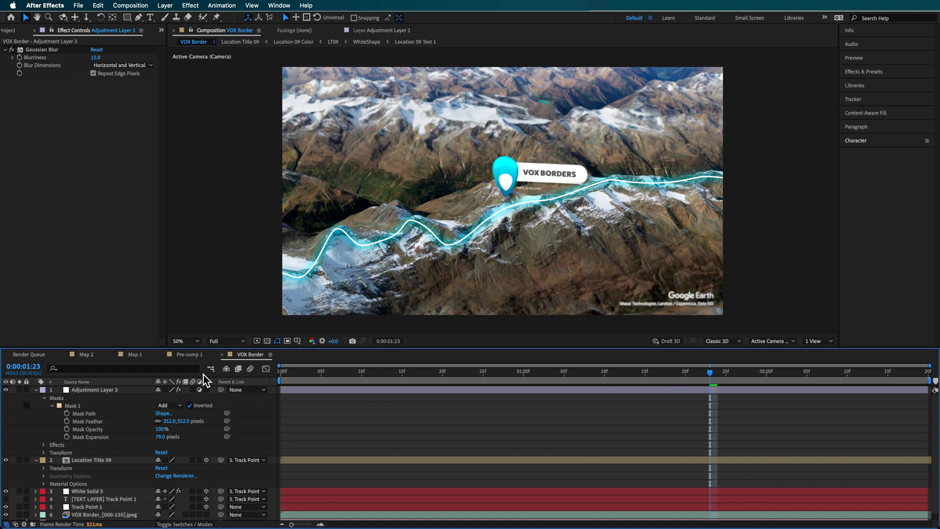
Move Adjustment Layer 3 below Location Title 09 and check Mask 1 around frame 15
click(91, 390)
drag(92, 479, 92, 480)
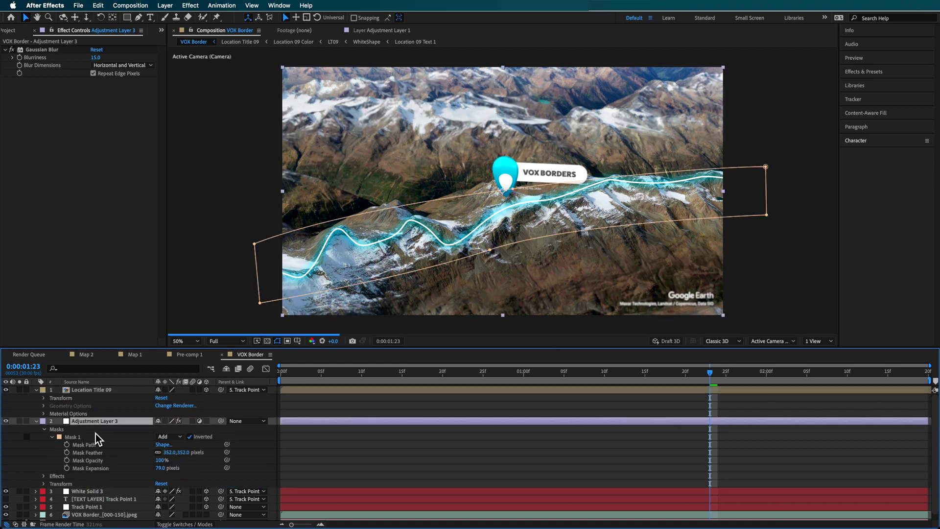
click(592, 441)
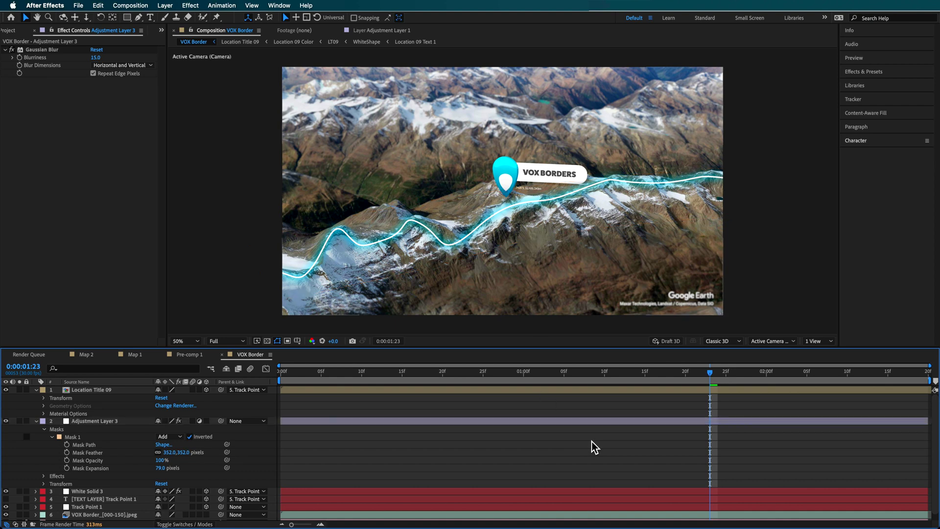
click(81, 438)
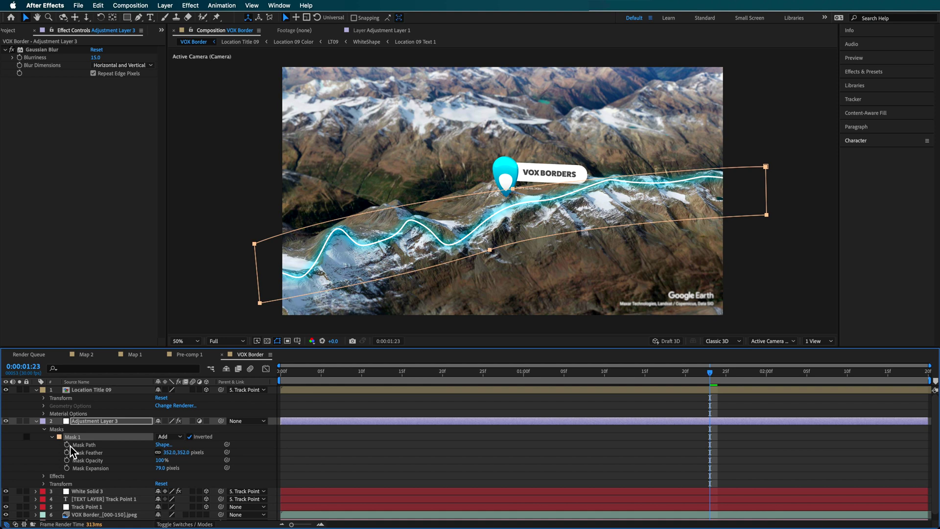
drag(412, 376, 393, 377)
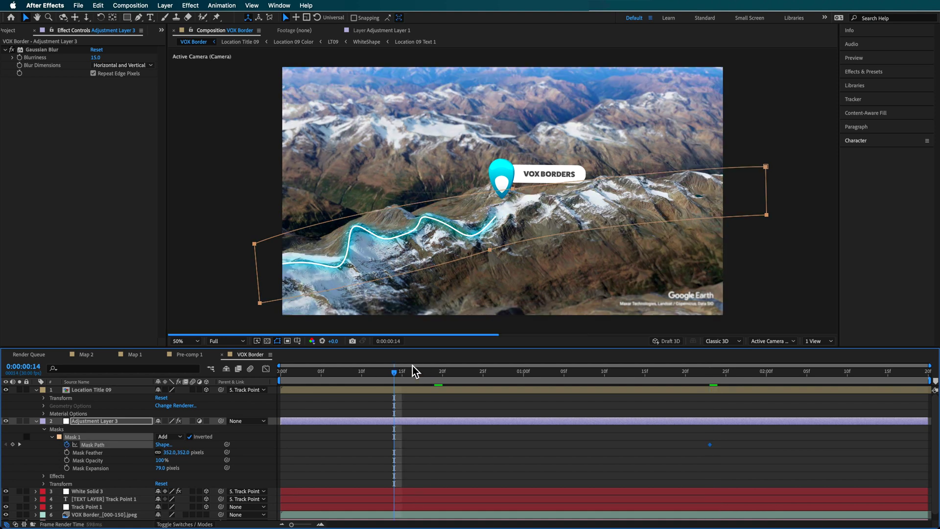